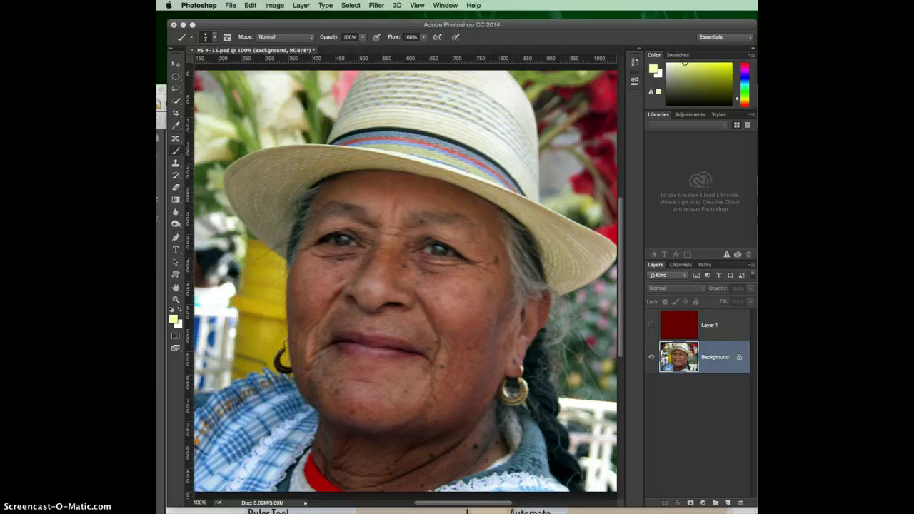
# Step: Try the Quick Selection tool on the white flowers behind the hat
pyautogui.click(389, 24)
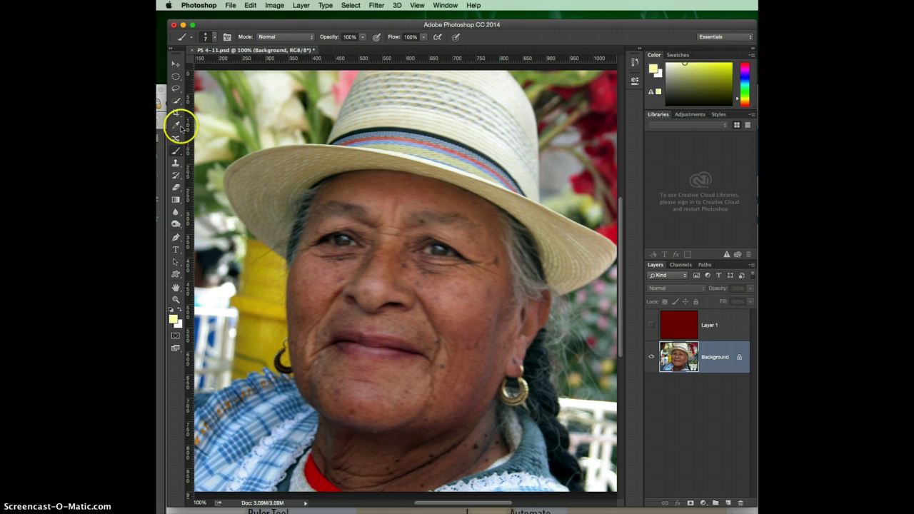
pyautogui.click(175, 100)
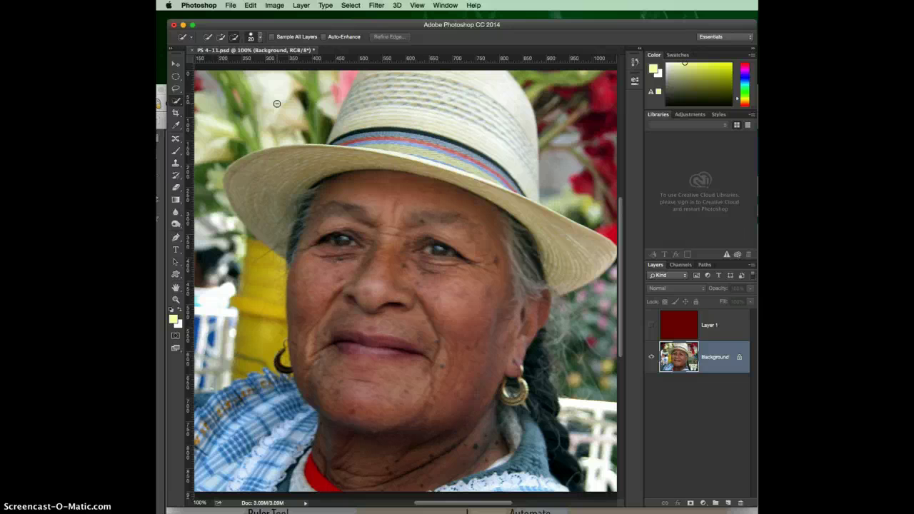
pyautogui.click(255, 85)
pyautogui.click(243, 116)
pyautogui.click(179, 105)
# Step: Examine the tool variants grouped with the Lasso, Crop and Clone Stamp tools
pyautogui.click(175, 88)
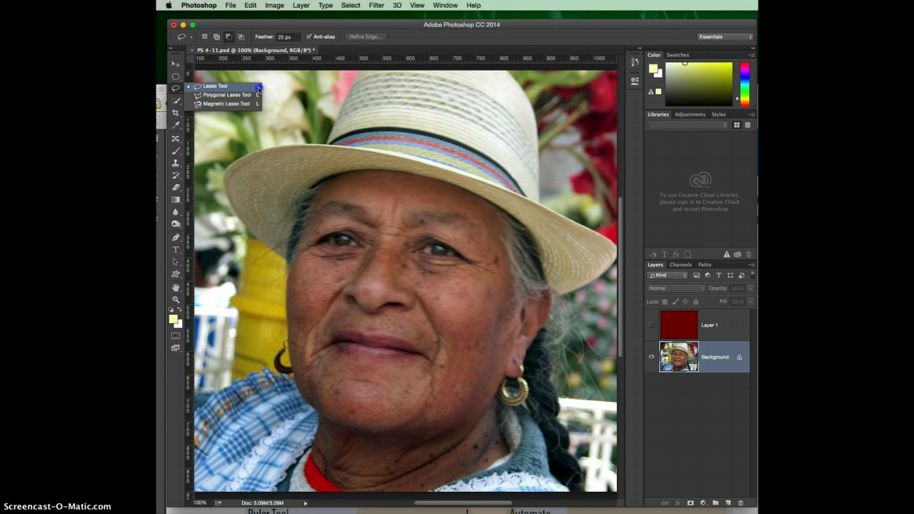
pyautogui.click(259, 95)
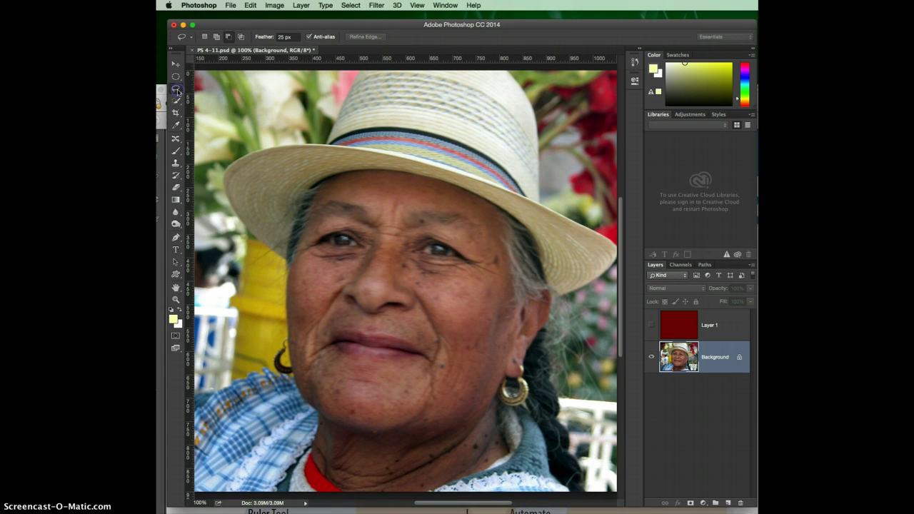
pyautogui.click(175, 90)
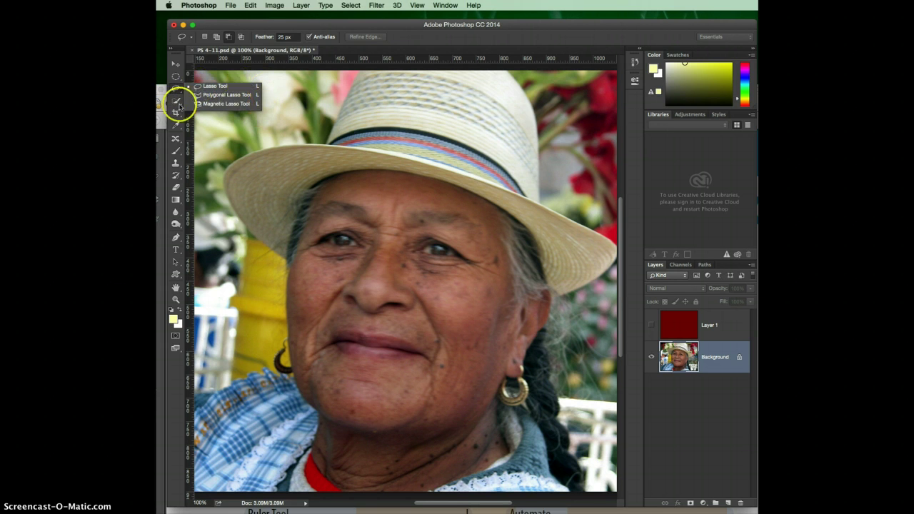
pyautogui.click(174, 113)
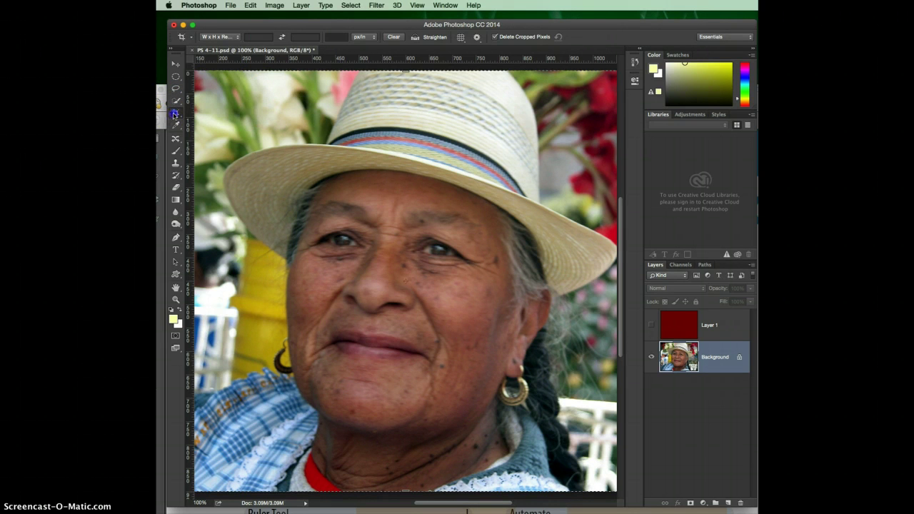
pyautogui.click(175, 113)
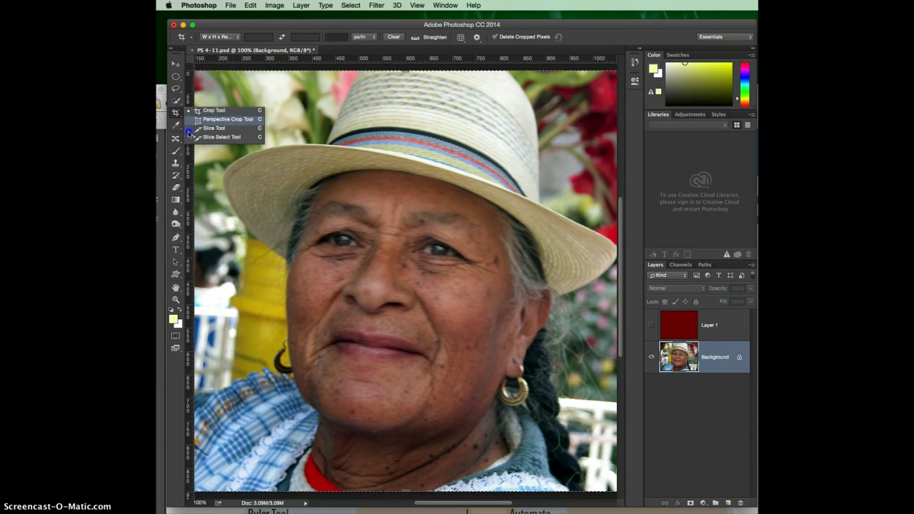
pyautogui.click(174, 164)
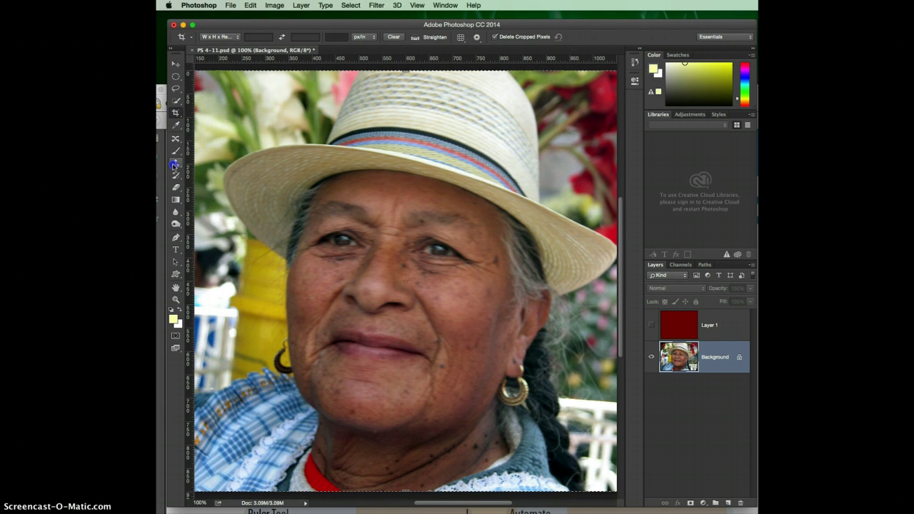
pyautogui.click(173, 165)
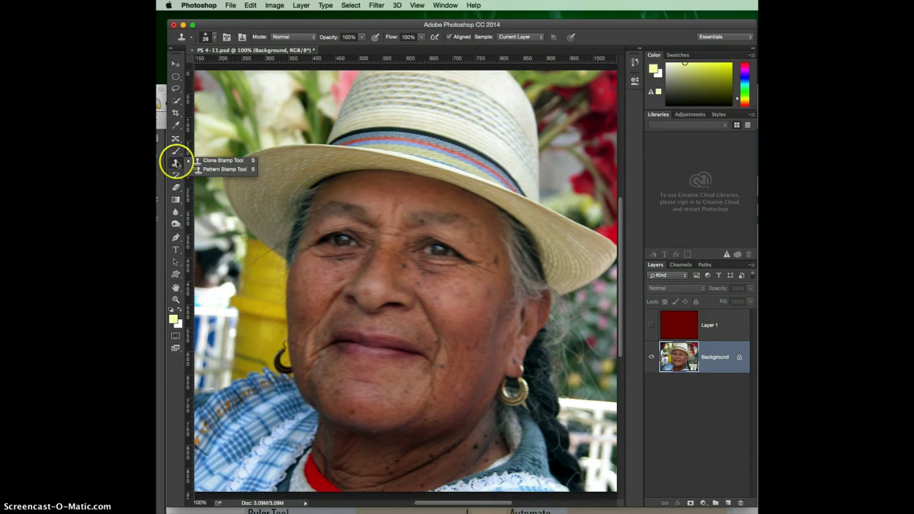
# Step: Draw a small freehand Lasso selection on the flowers beside the hat, switching briefly to the Crop tool and back
pyautogui.click(175, 94)
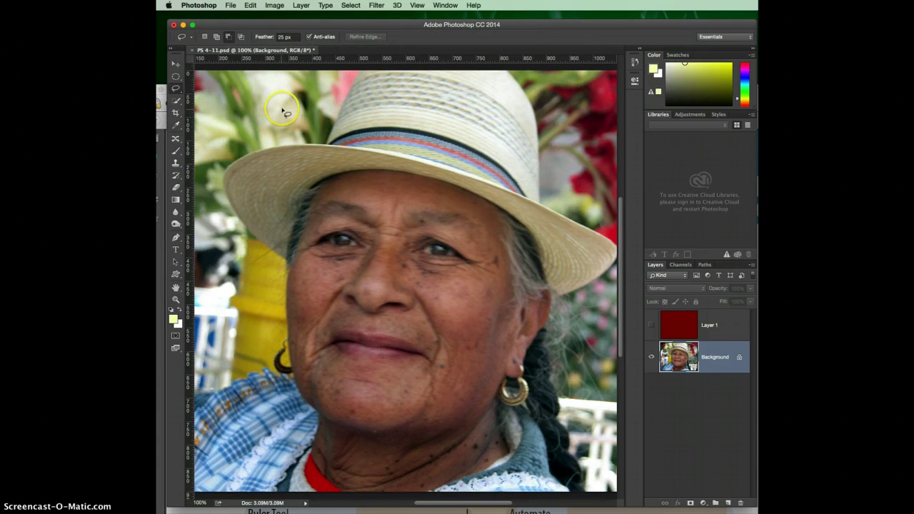
pyautogui.moveTo(282, 109)
pyautogui.mouseDown()
pyautogui.moveTo(277, 143)
pyautogui.moveTo(277, 114)
pyautogui.mouseUp()
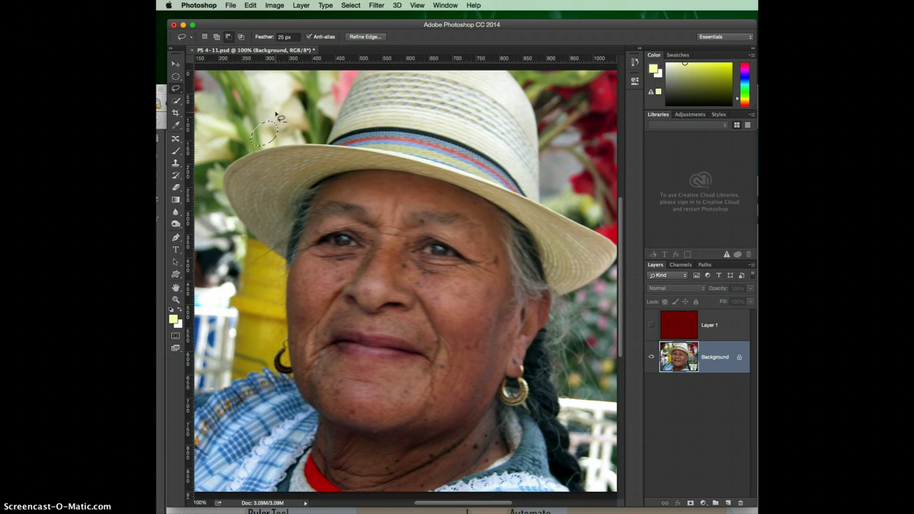
pyautogui.press('c')
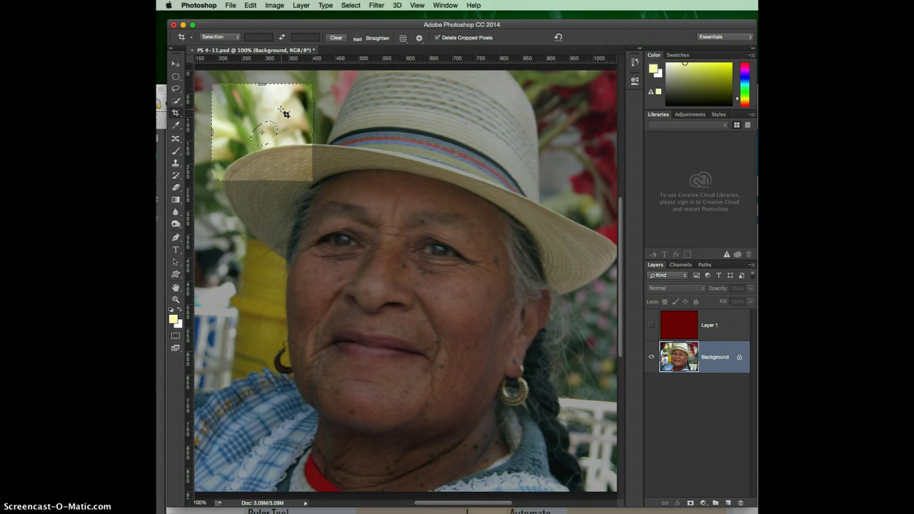
pyautogui.press('l')
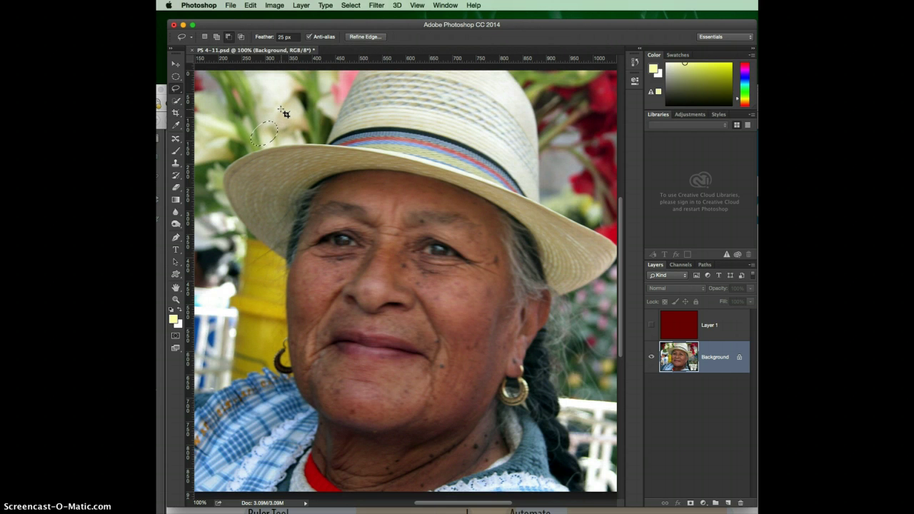
# Step: Magnify the woman's eye to 500% with the Zoom tool, and fit the whole image in the window
pyautogui.click(177, 124)
pyautogui.press('z')
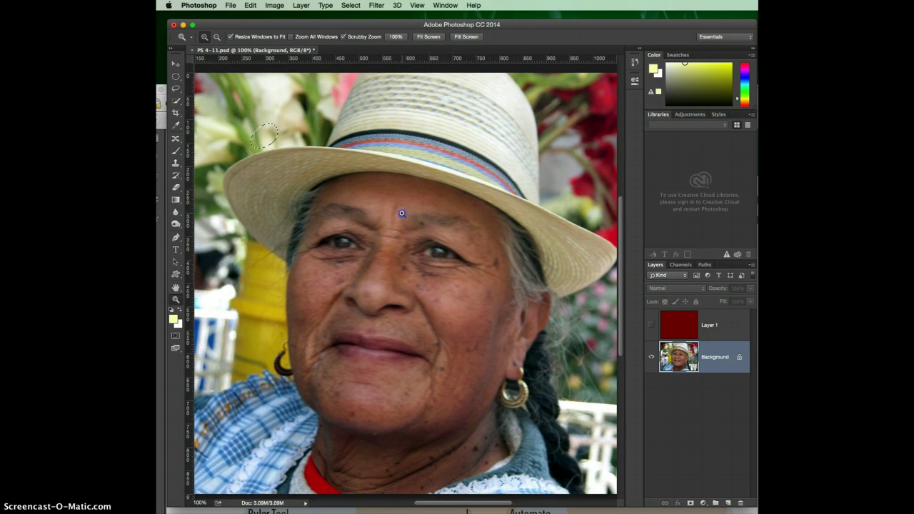
pyautogui.click(403, 207)
pyautogui.click(402, 214)
pyautogui.click(402, 213)
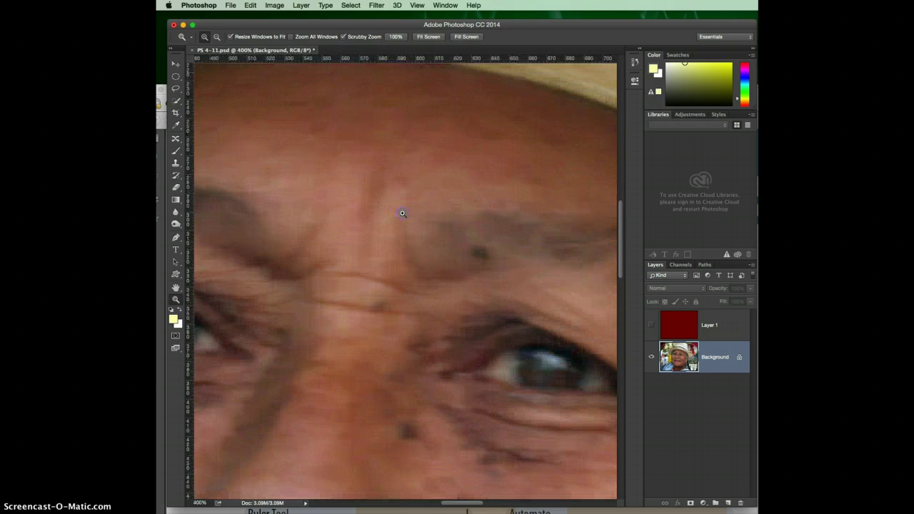
pyautogui.click(543, 357)
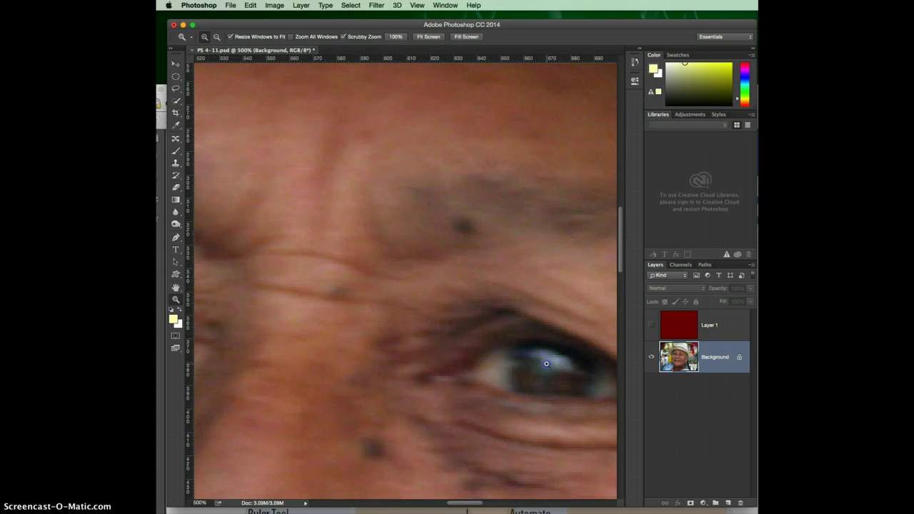
pyautogui.press('super+0')
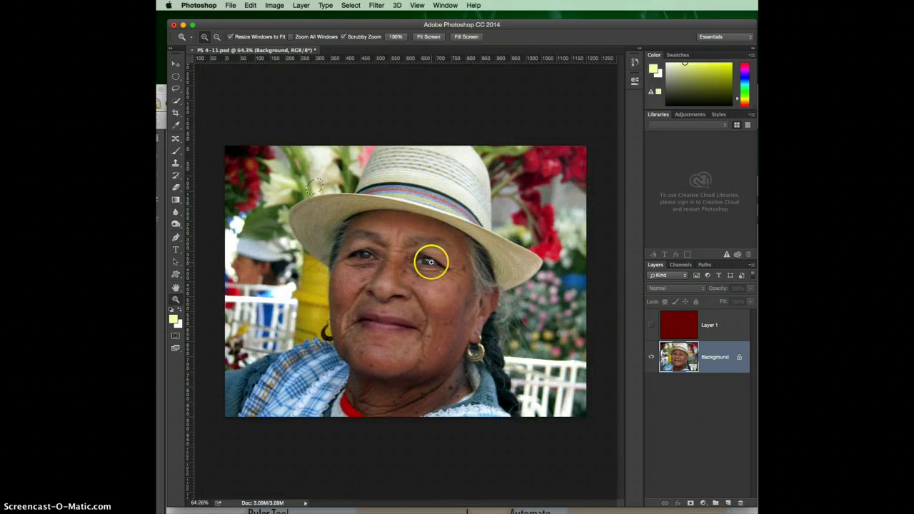
# Step: Magnify the area below the eye to 3200% to inspect its individual pixels, and zoom back out to 50%
pyautogui.moveTo(431, 263); pyautogui.dragTo(429, 259)
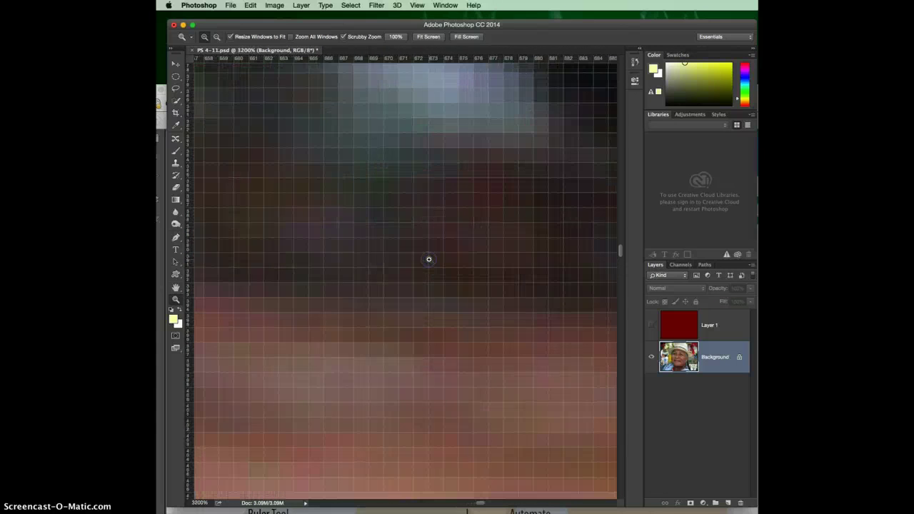
pyautogui.scroll(-1, 428, 259)
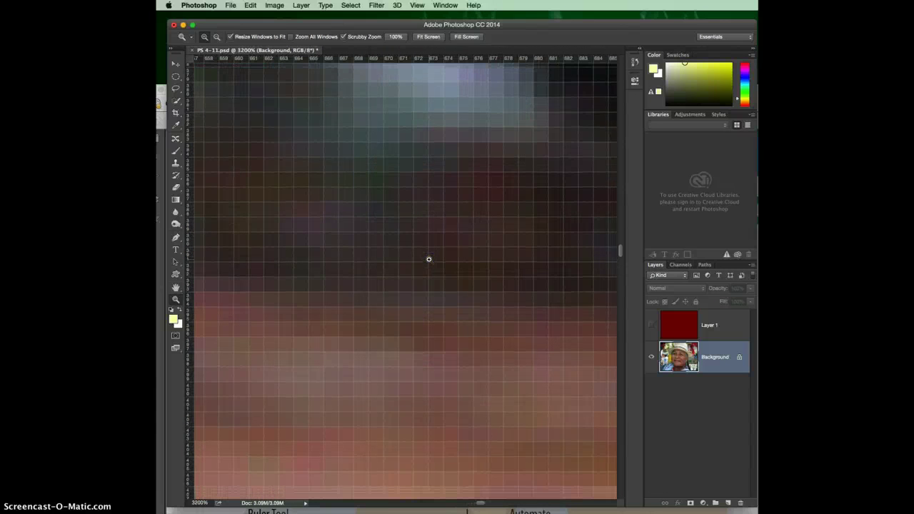
pyautogui.click(433, 255)
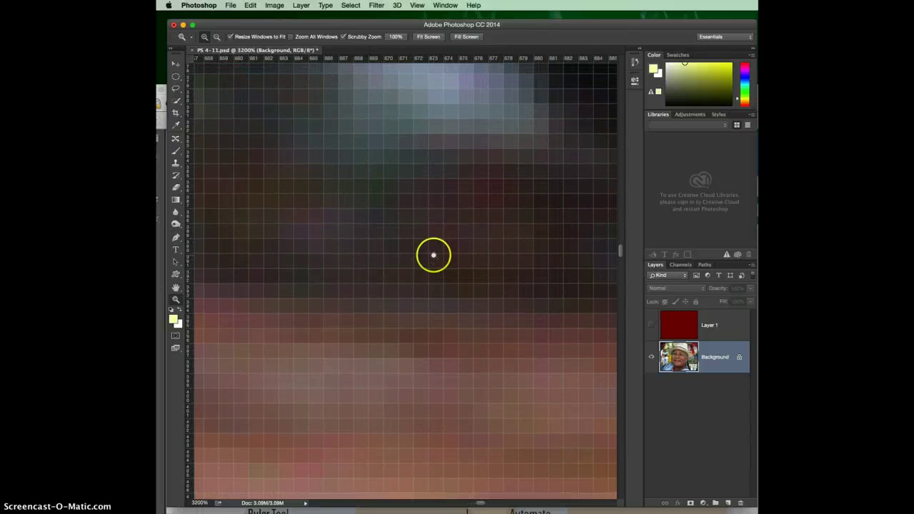
pyautogui.press('alt')
pyautogui.moveTo(426, 241); pyautogui.dragTo(426, 241)
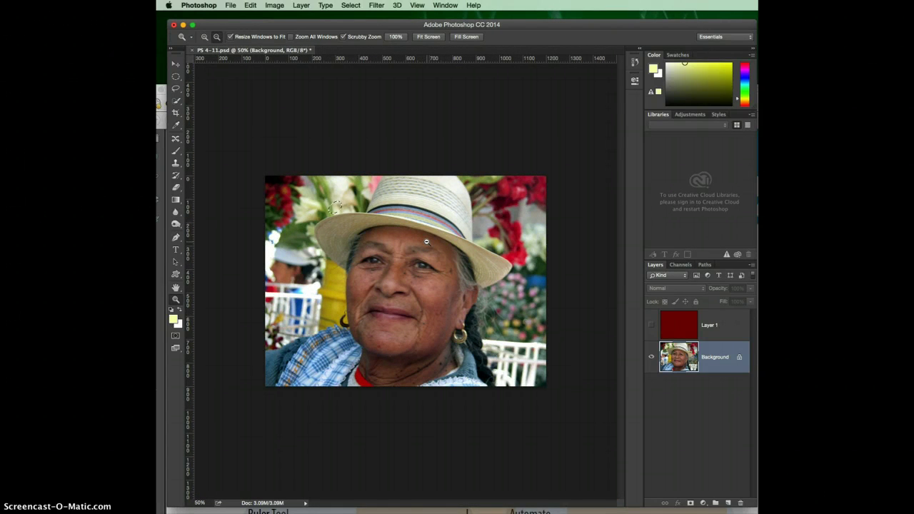
# Step: Vary the magnification in and out around the forehead with Scrubby Zoom, finishing at 65%
pyautogui.moveTo(426, 242); pyautogui.dragTo(426, 241)
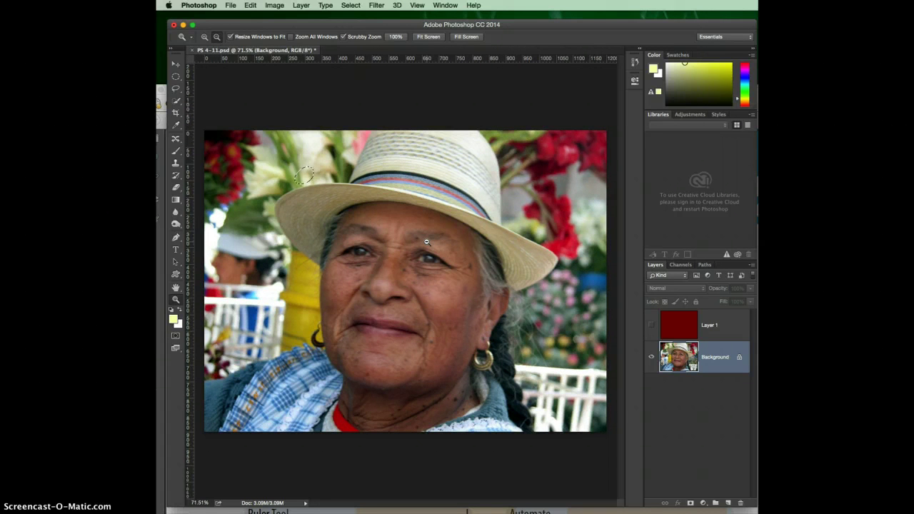
pyautogui.keyDown('alt'); pyautogui.click(426, 241); pyautogui.keyUp('alt')
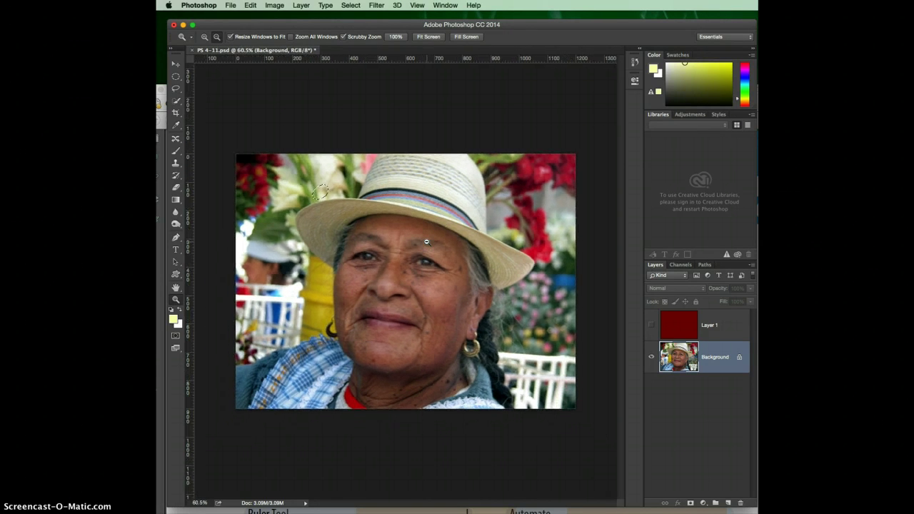
pyautogui.moveTo(426, 241); pyautogui.dragTo(427, 242)
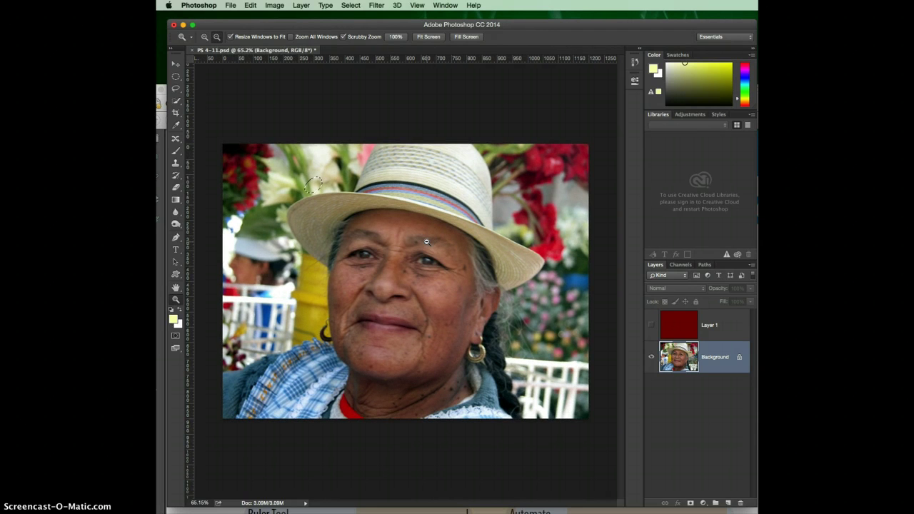
pyautogui.moveTo(427, 242); pyautogui.dragTo(426, 242)
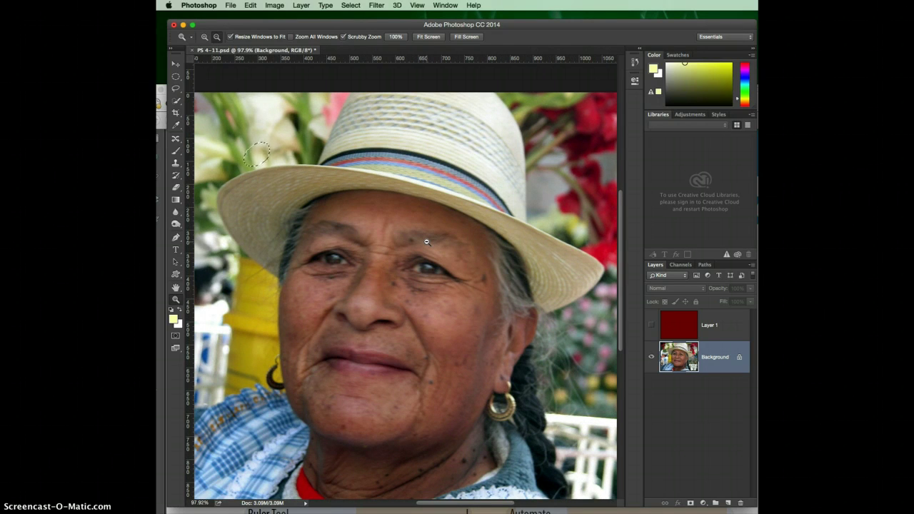
pyautogui.moveTo(427, 241); pyautogui.dragTo(429, 262)
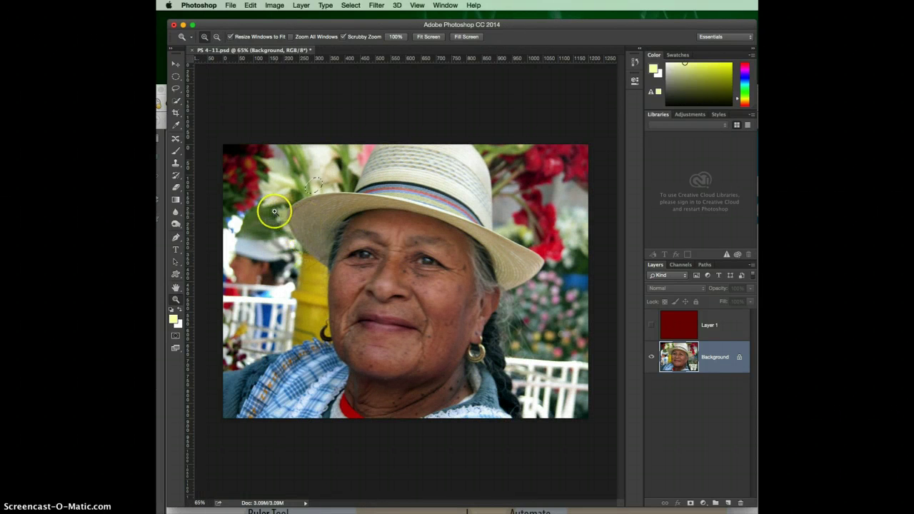
# Step: Zoom in and out on the woman's mouth, up to 500%, and fit the whole image in the window
pyautogui.moveTo(278, 240); pyautogui.dragTo(406, 337)
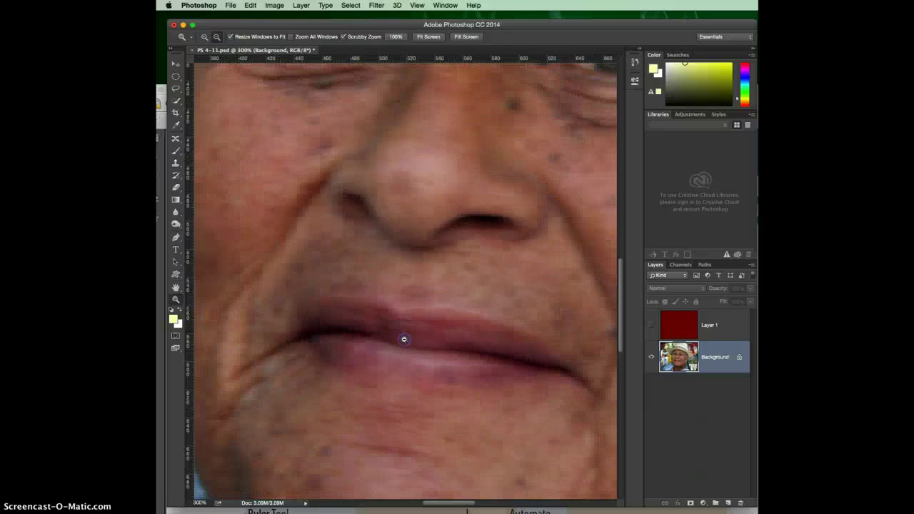
pyautogui.keyDown('alt'); pyautogui.click(403, 339); pyautogui.keyUp('alt')
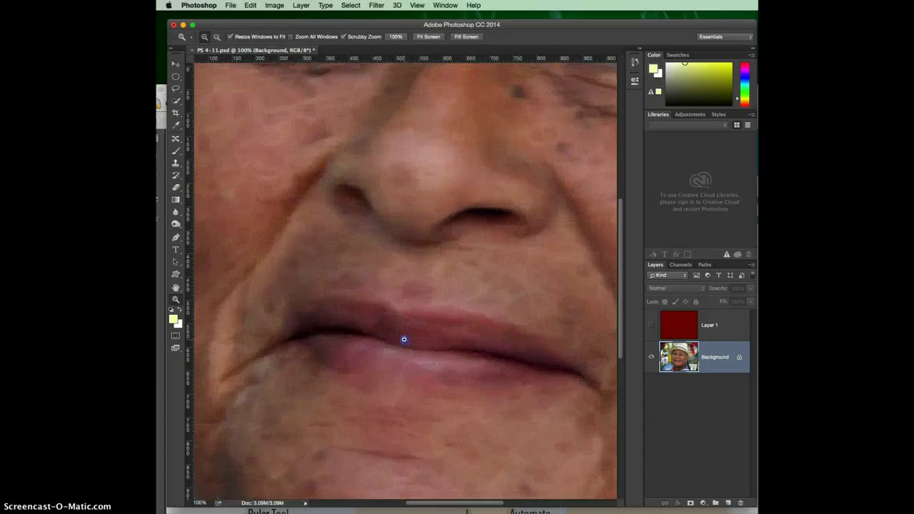
pyautogui.moveTo(403, 339); pyautogui.dragTo(403, 339)
pyautogui.keyDown('alt'); pyautogui.click(404, 340); pyautogui.keyUp('alt')
pyautogui.keyDown('alt'); pyautogui.click(404, 339); pyautogui.keyUp('alt')
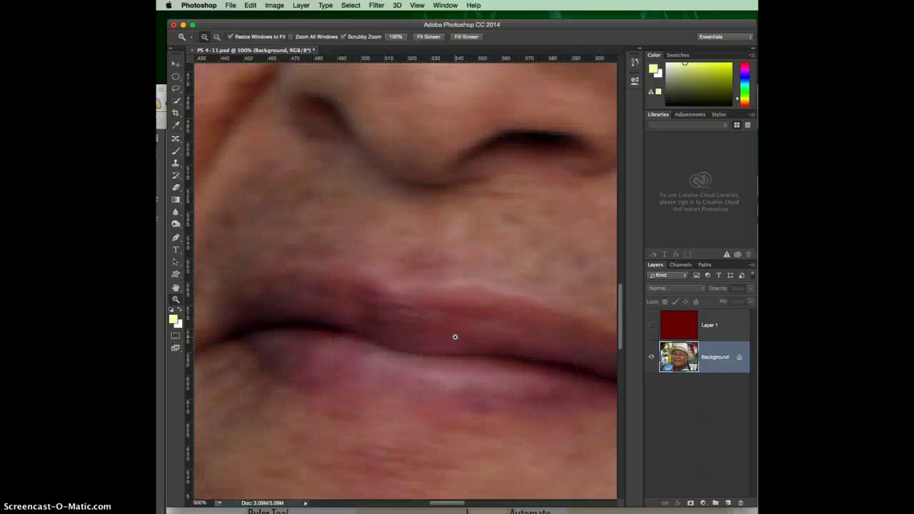
pyautogui.press('super+0')
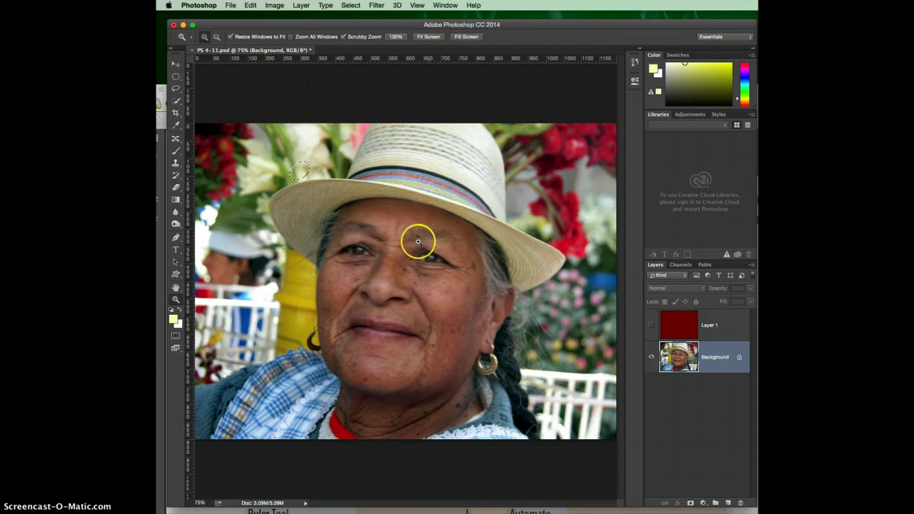
# Step: View the face at 100%, activate the Quick Selection tool and clear the small selection on the flowers
pyautogui.click(368, 238)
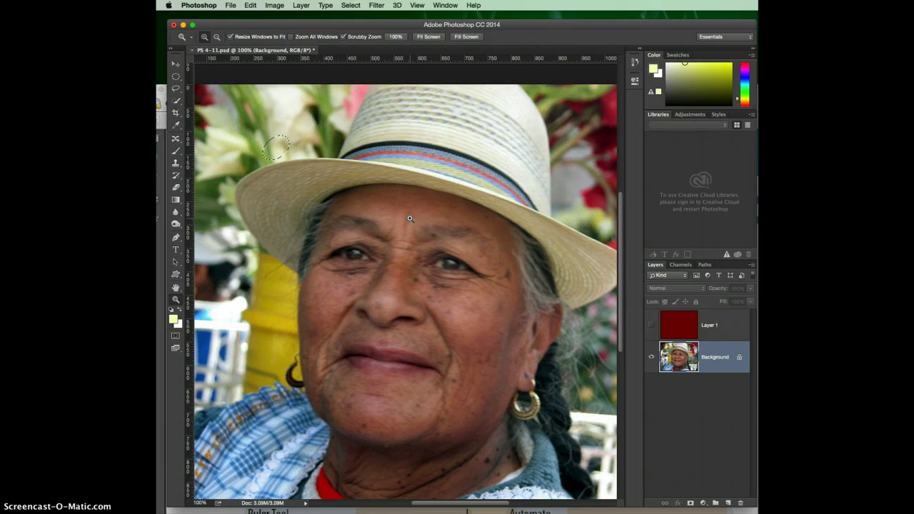
pyautogui.press('w')
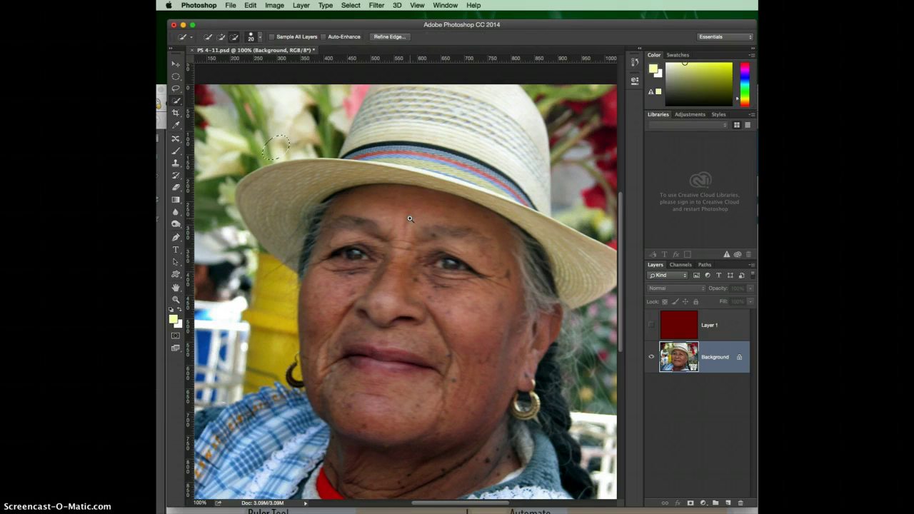
pyautogui.click(290, 181)
pyautogui.click(176, 102)
pyautogui.press('super+d')
# Step: Switch to the Crop tool and back to the Quick Selection tool
pyautogui.keyDown('alt'); pyautogui.click(232, 125); pyautogui.keyUp('alt')
pyautogui.moveTo(165, 97); pyautogui.dragTo(173, 102)
pyautogui.click(175, 113)
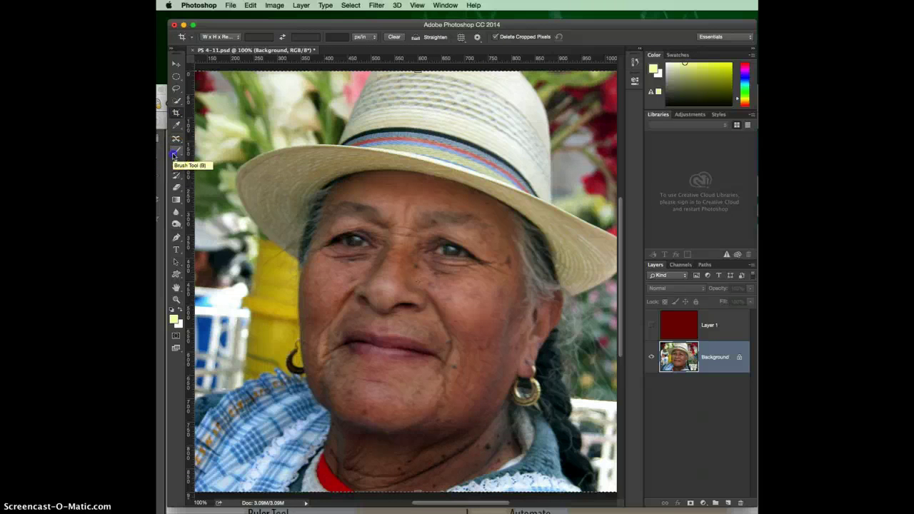
pyautogui.click(174, 156)
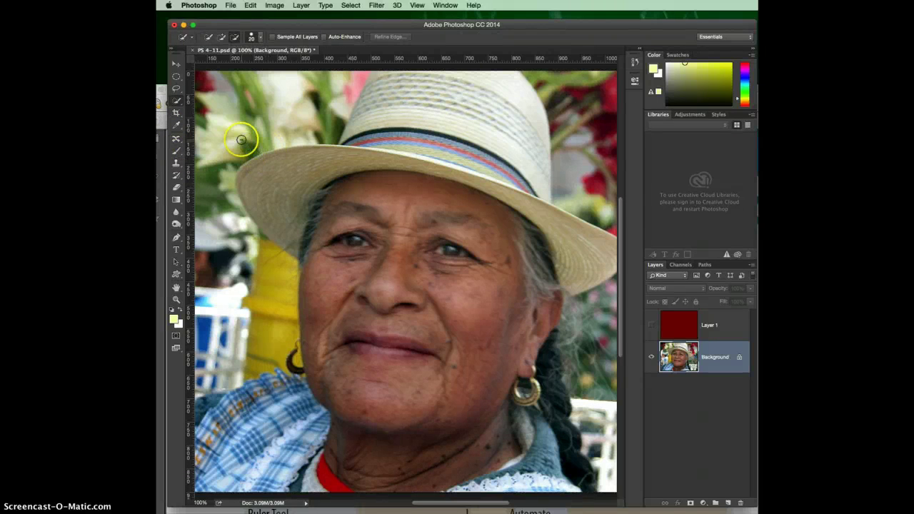
pyautogui.scroll(1, 241, 142)
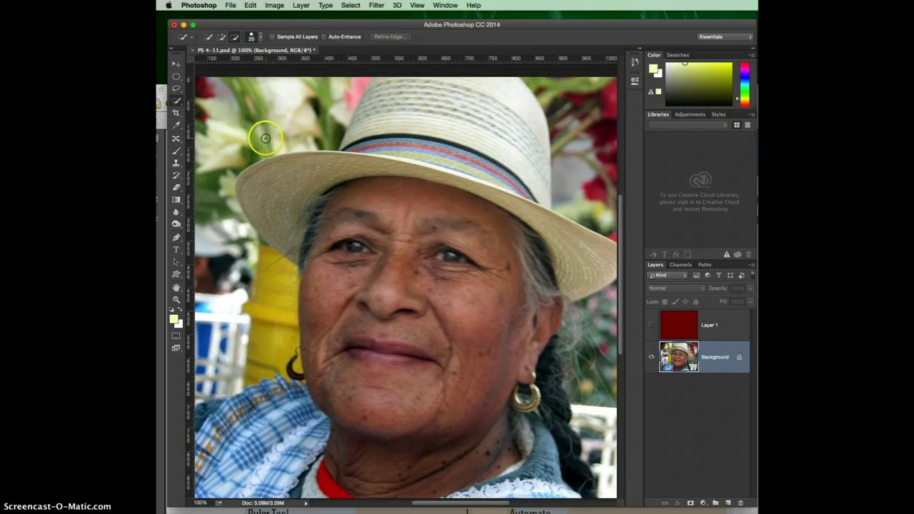
pyautogui.moveTo(264, 138); pyautogui.dragTo(271, 135)
pyautogui.moveTo(275, 135); pyautogui.dragTo(299, 136)
pyautogui.moveTo(299, 136); pyautogui.dragTo(315, 163)
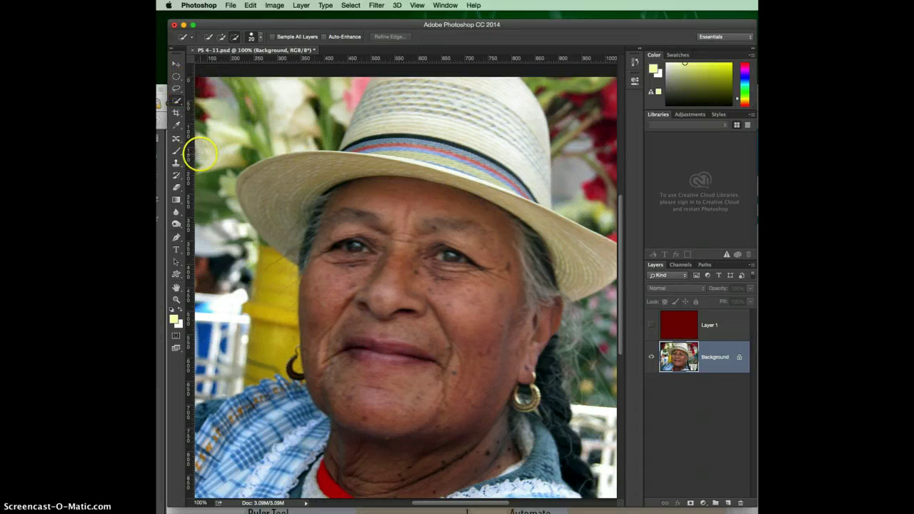
# Step: Add a new layer above the background and paint a small pale yellow squiggle with the Brush tool on the yellow barrel
pyautogui.click(726, 503)
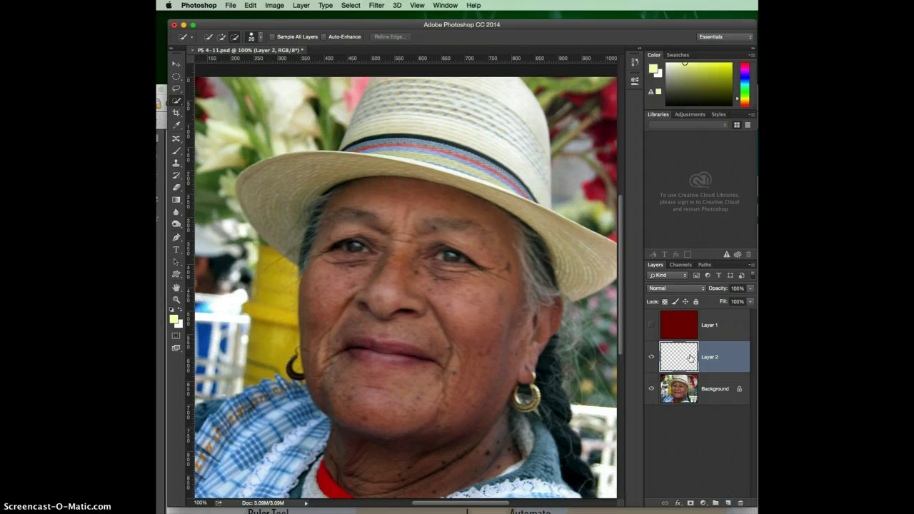
pyautogui.click(176, 151)
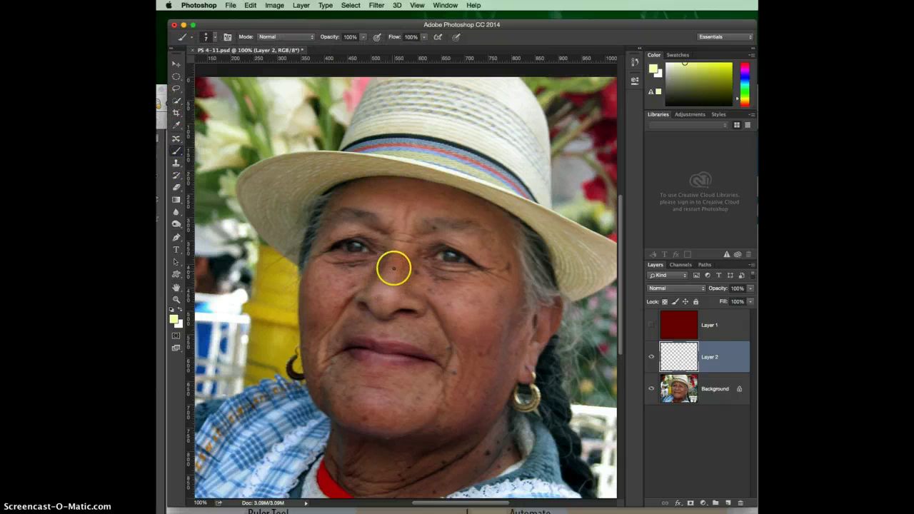
pyautogui.moveTo(272, 287)
pyautogui.mouseDown()
pyautogui.moveTo(261, 291)
pyautogui.moveTo(271, 311)
pyautogui.moveTo(284, 294)
pyautogui.moveTo(274, 287)
pyautogui.mouseUp()
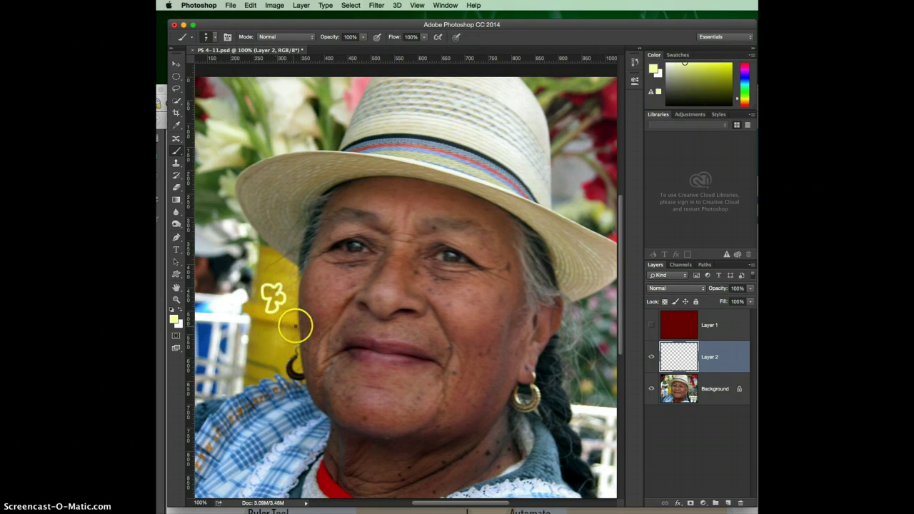
# Step: Activate the Move tool, select the whole canvas and show the squiggle's distances to the canvas edges
pyautogui.click(174, 67)
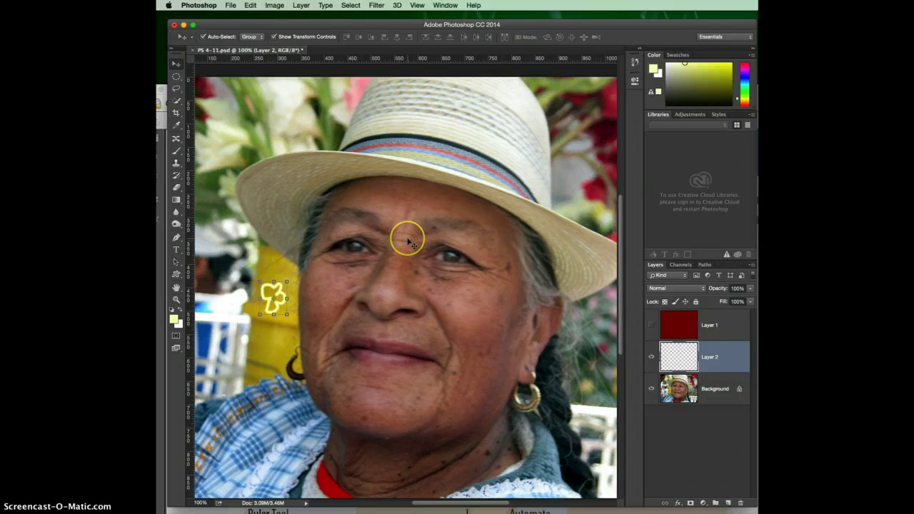
pyautogui.press('super+a')
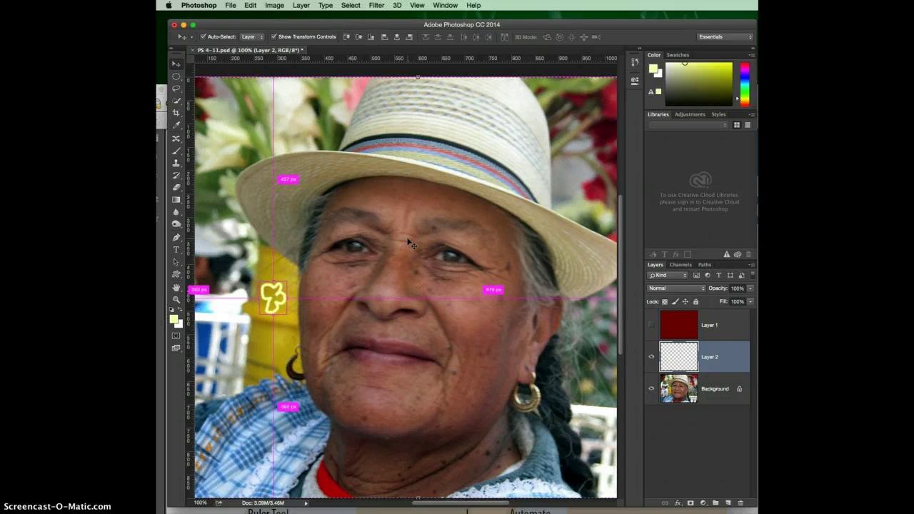
pyautogui.keyDown('super'); pyautogui.click(483, 286); pyautogui.keyUp('super')
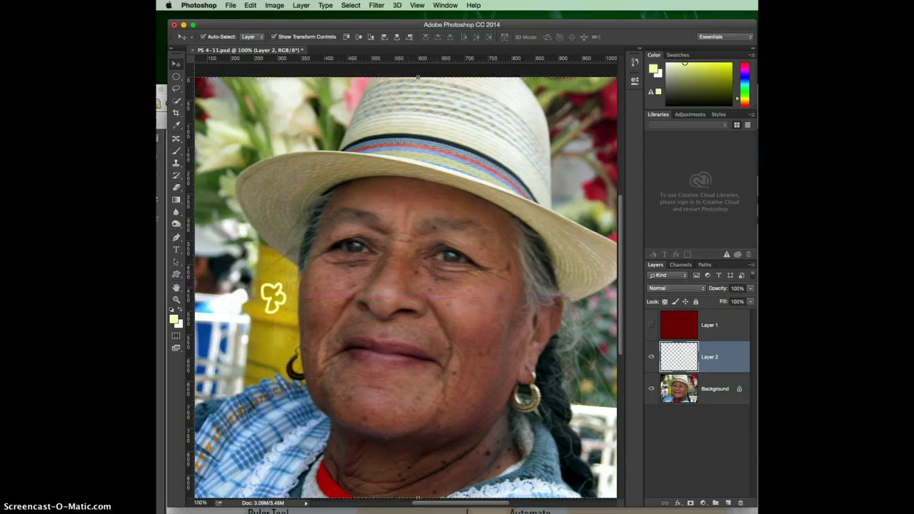
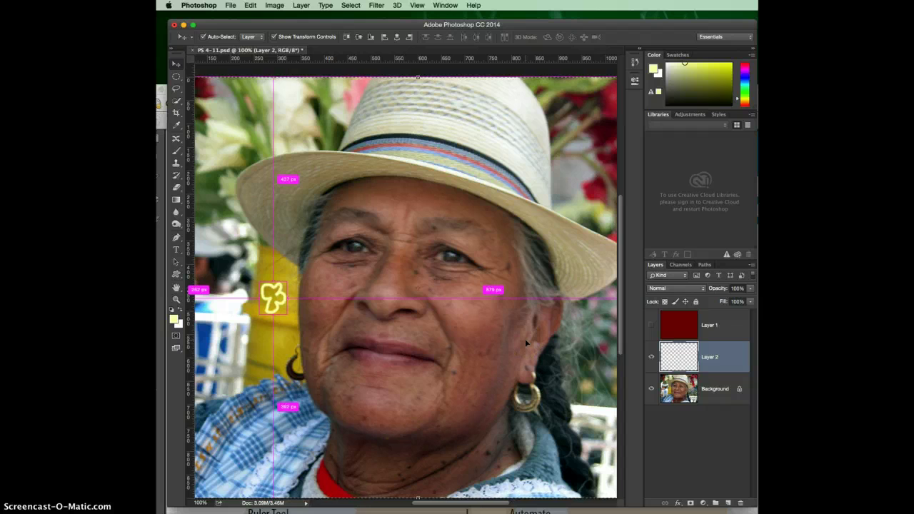
pyautogui.press('super')
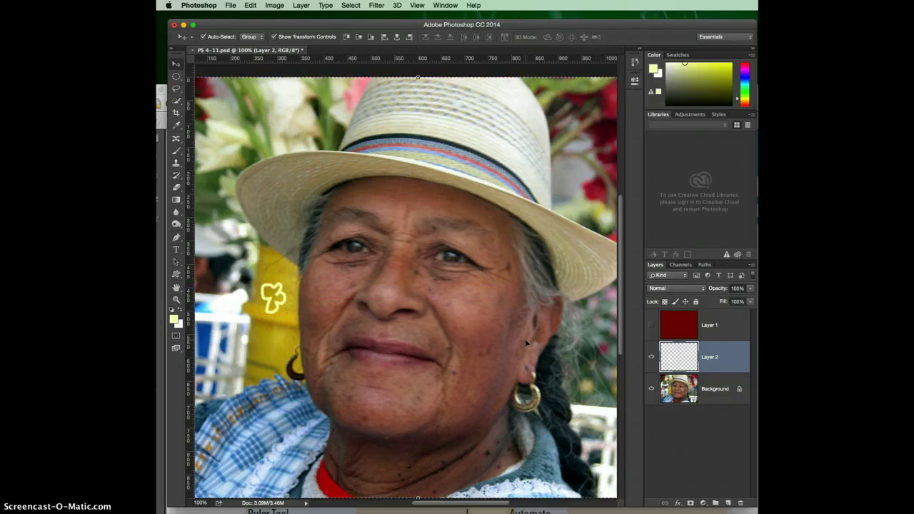
pyautogui.press('super')
pyautogui.click(289, 305)
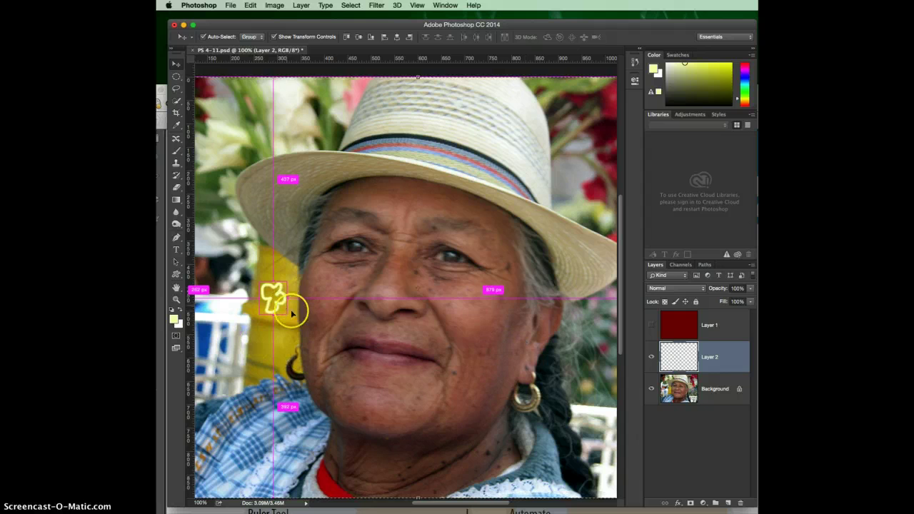
pyautogui.press('super')
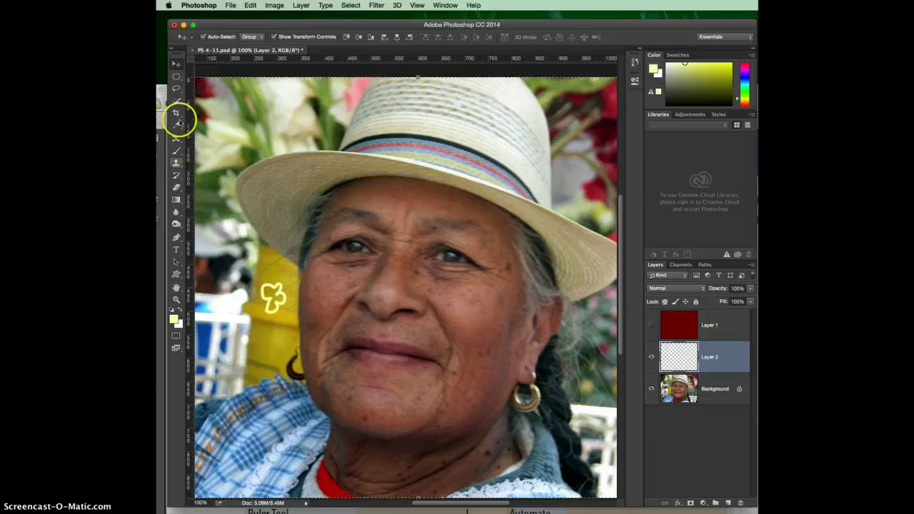
# Step: Clear the whole-canvas selection and draw a wide Elliptical Marquee selection over the eye and eyebrow nearest the barrel
pyautogui.click(176, 78)
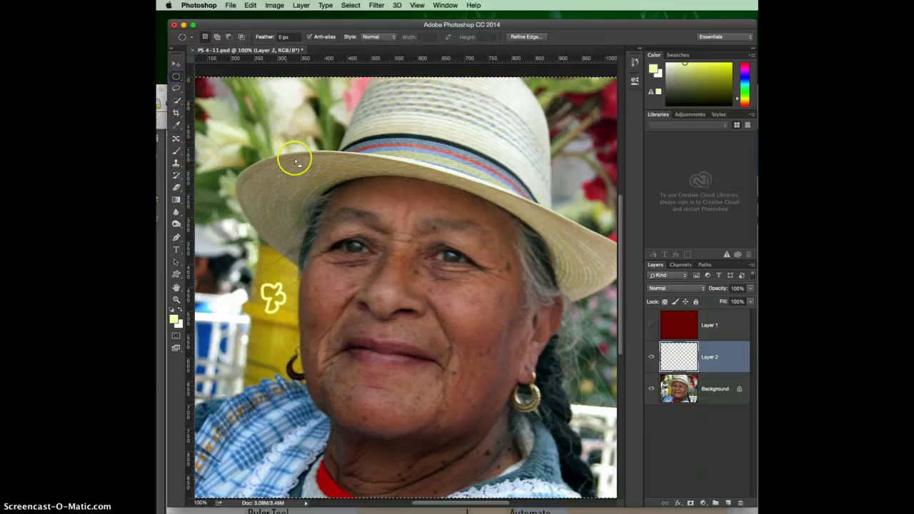
pyautogui.moveTo(336, 195); pyautogui.dragTo(395, 191)
pyautogui.click(725, 368)
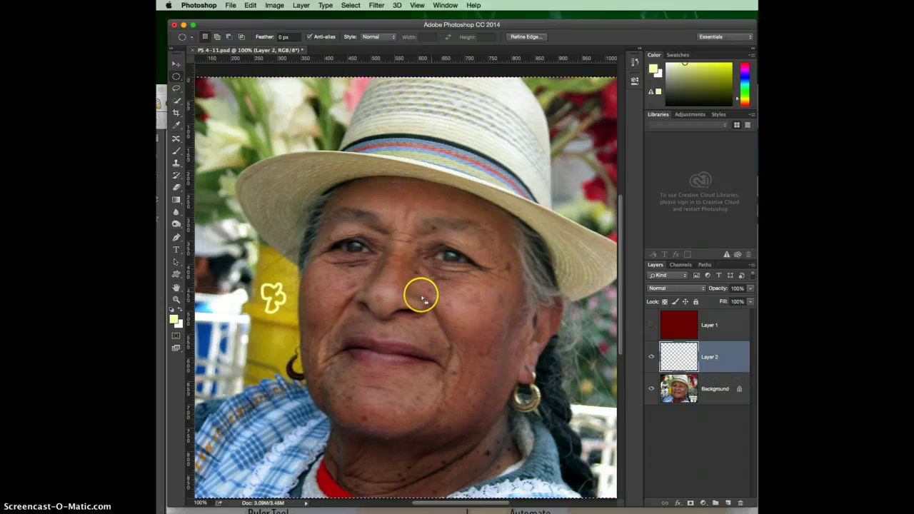
pyautogui.press('super+d')
pyautogui.moveTo(318, 205); pyautogui.dragTo(409, 248)
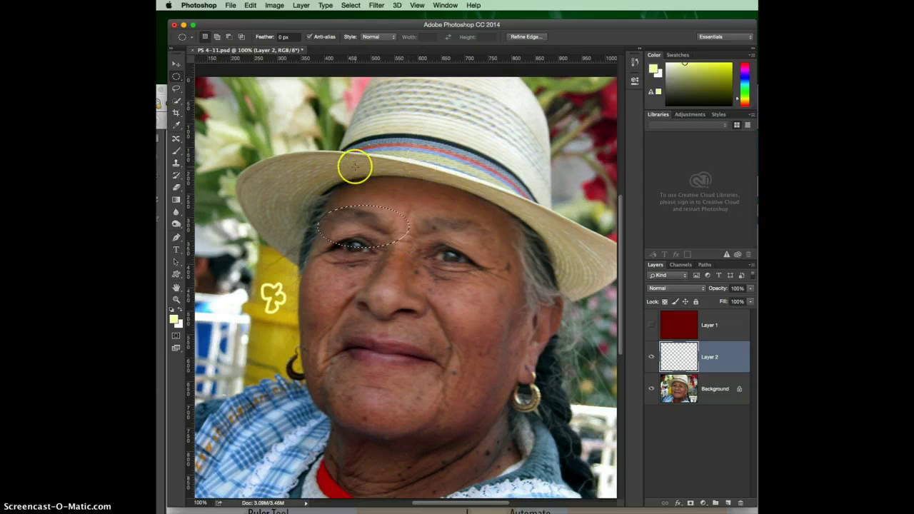
# Step: Fill the elliptical selection on Layer 2 with the pale yellow foreground color at 100% opacity in Normal mode
pyautogui.click(248, 6)
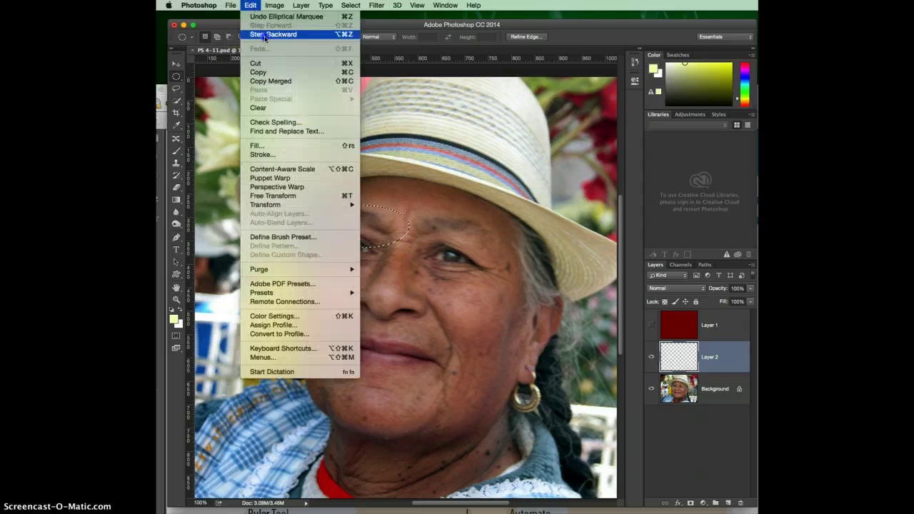
pyautogui.click(290, 146)
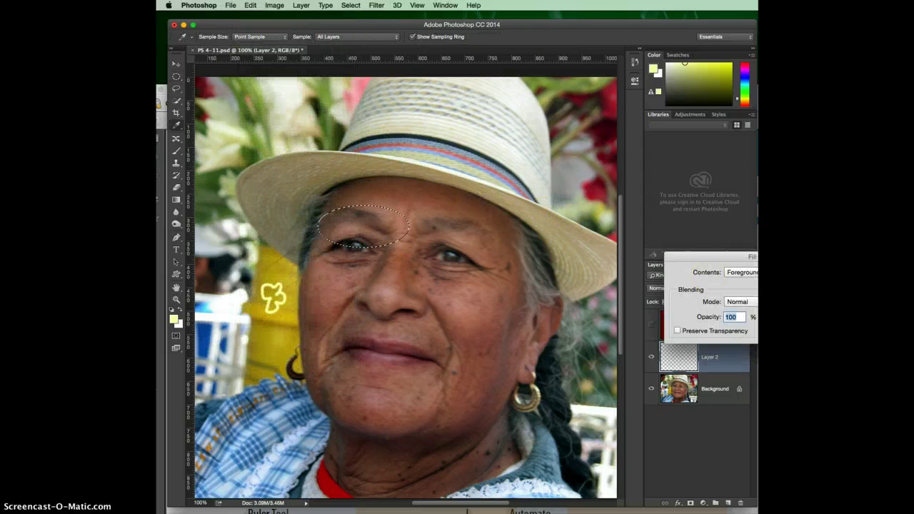
pyautogui.press('Return')
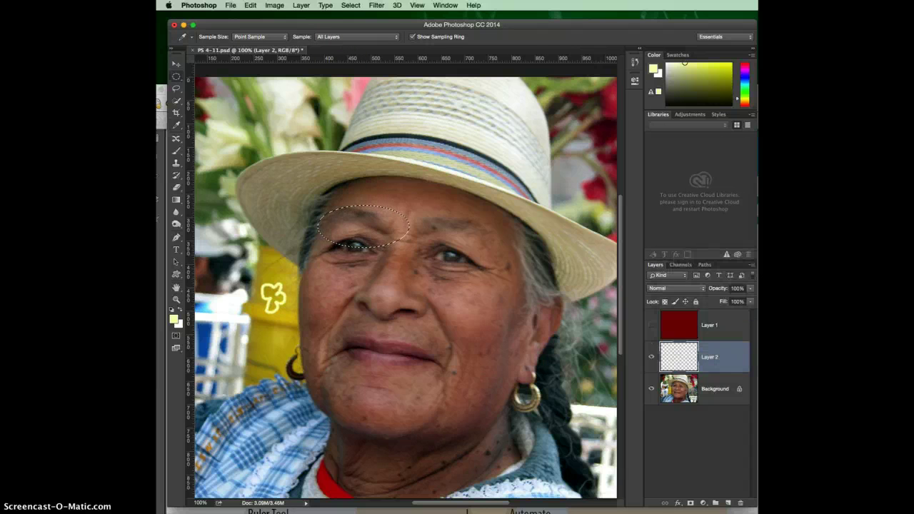
pyautogui.press('m')
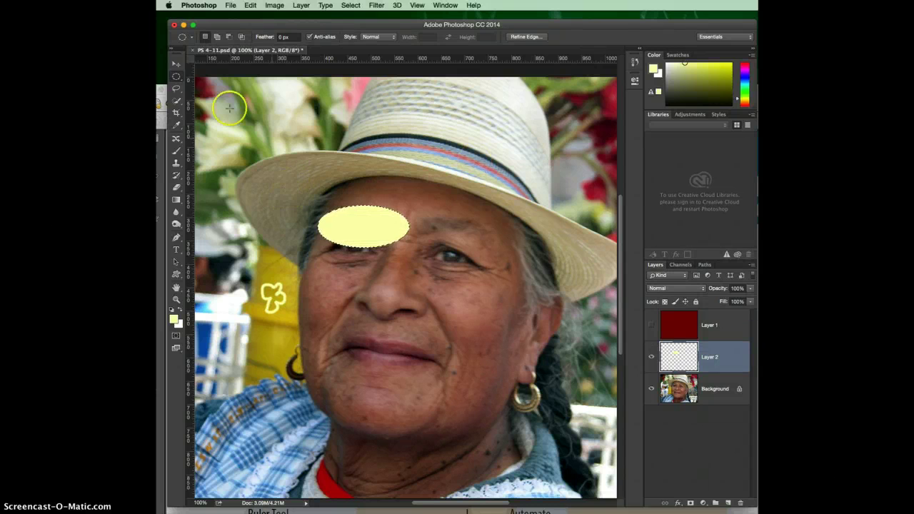
# Step: Activate the Move tool and clear the elliptical selection, leaving no layer active
pyautogui.click(176, 64)
pyautogui.click(687, 358)
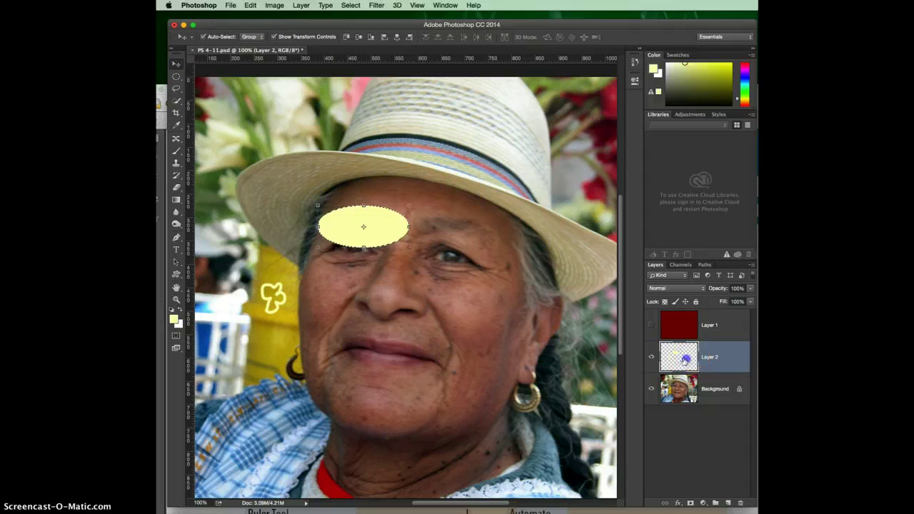
pyautogui.click(334, 273)
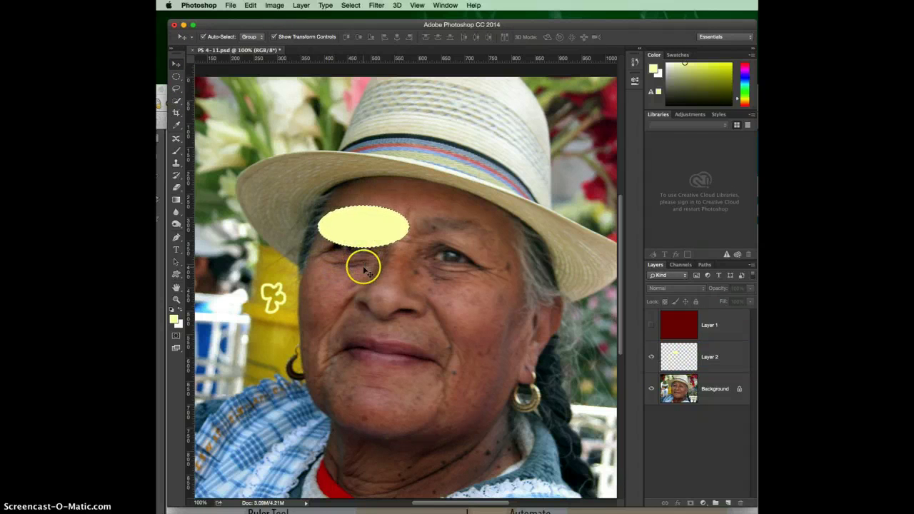
pyautogui.press('super+d')
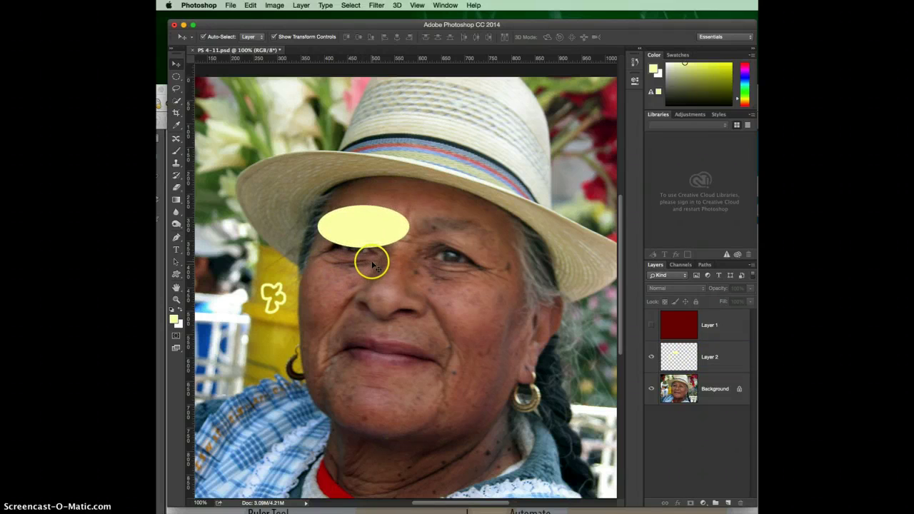
# Step: Select the whole canvas, try to move the yellow ellipse with no layer active, and make Layer 2 active
pyautogui.press('super+a')
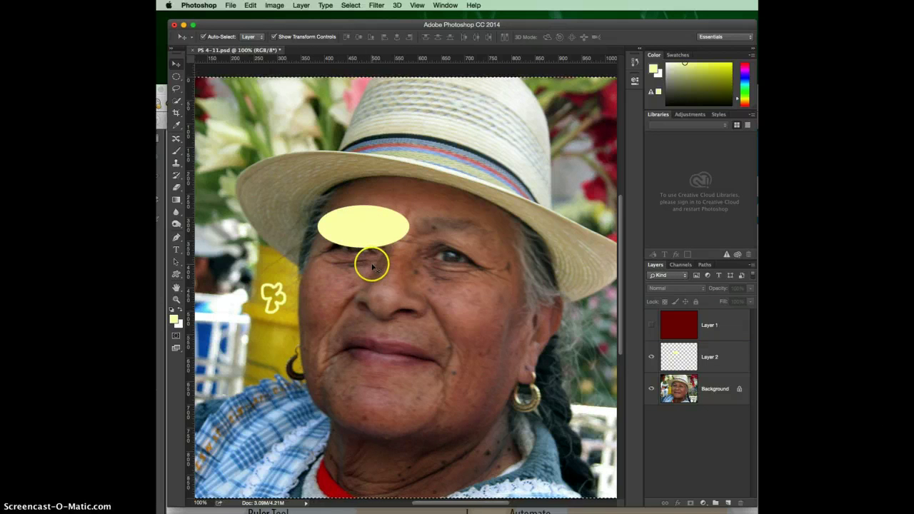
pyautogui.click(356, 226)
pyautogui.click(443, 247)
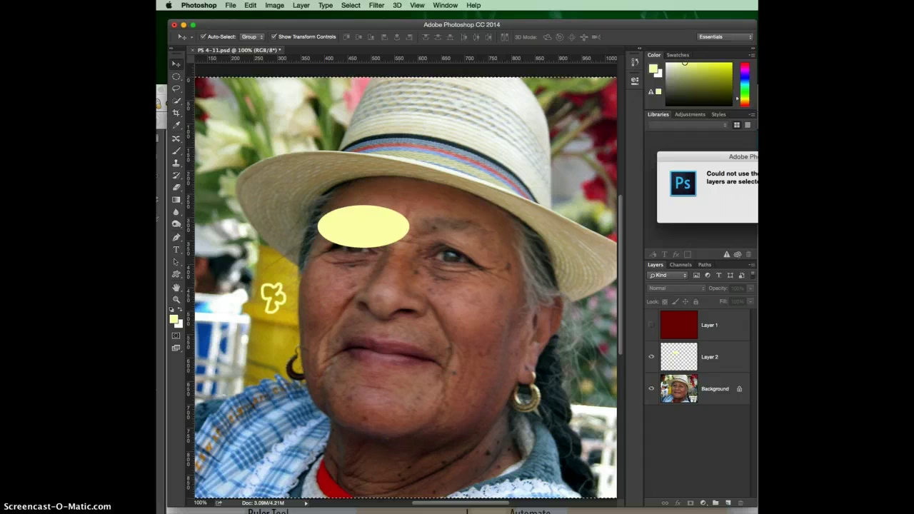
pyautogui.press('Return')
pyautogui.click(710, 354)
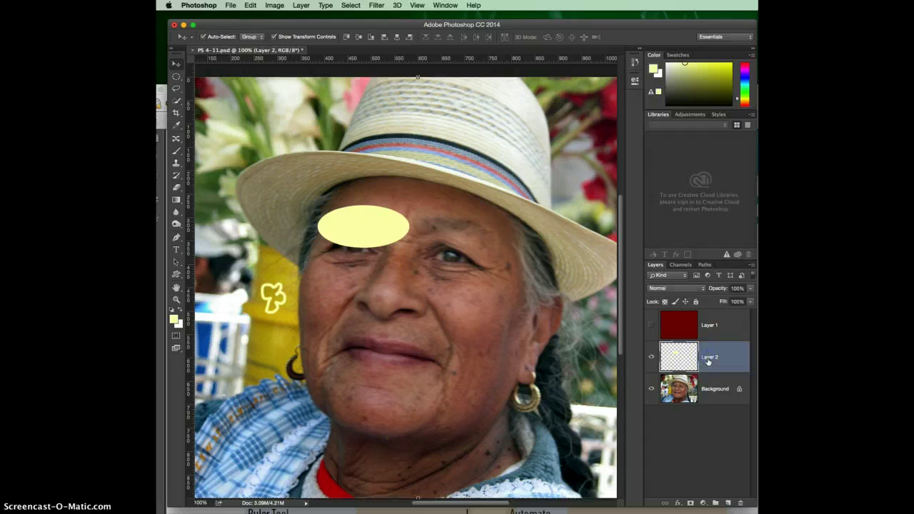
# Step: Move the ellipse and squiggle on Layer 2 slightly upward toward the hat brim and clear the selection
pyautogui.press('super')
pyautogui.moveTo(368, 227); pyautogui.dragTo(367, 203)
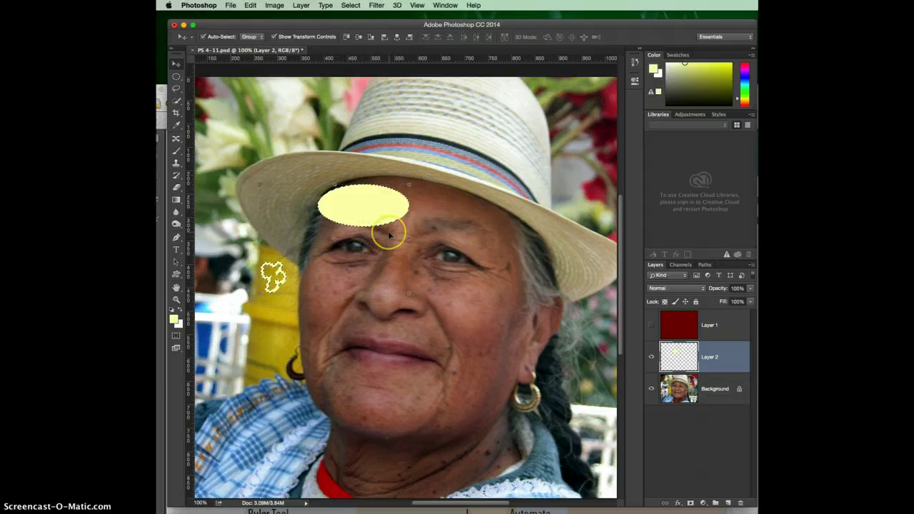
pyautogui.press('super+d')
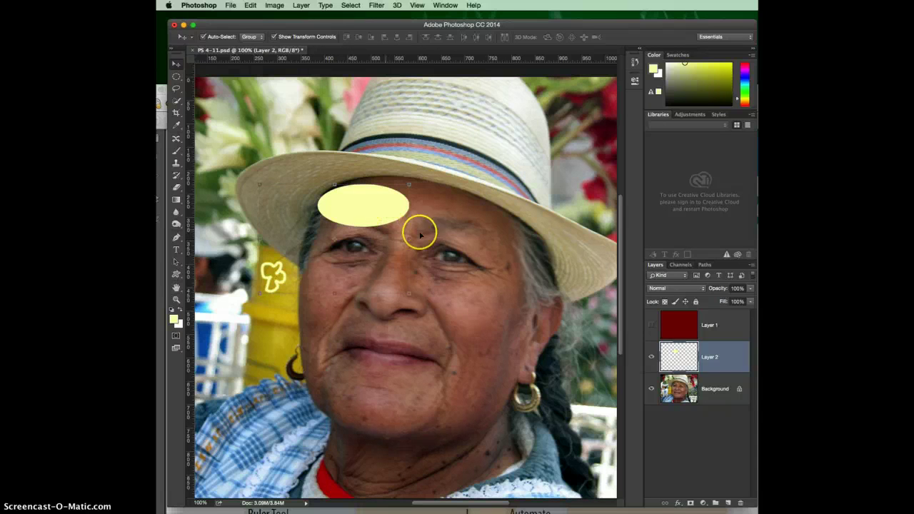
# Step: Restore the cleared selection around the yellow shapes with undo and show Layer 2's distances to the canvas edges
pyautogui.click(441, 232)
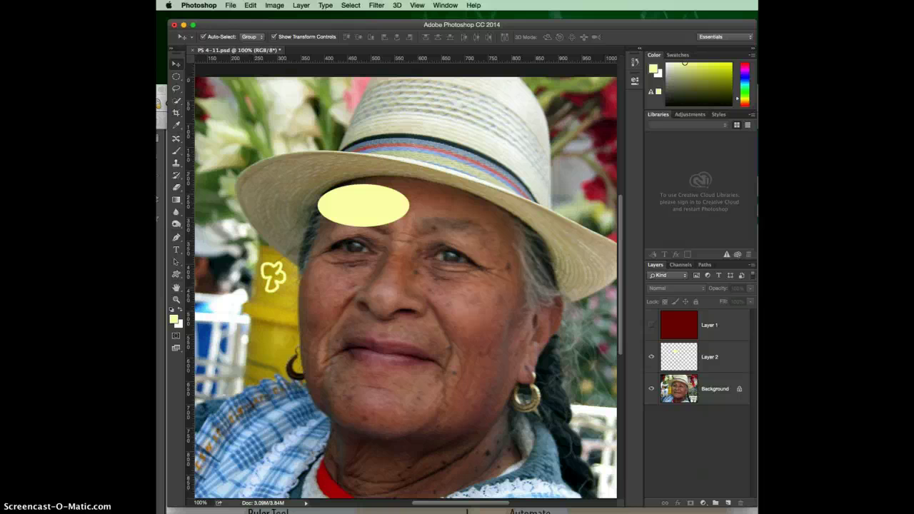
pyautogui.click(459, 278)
pyautogui.press('super+z')
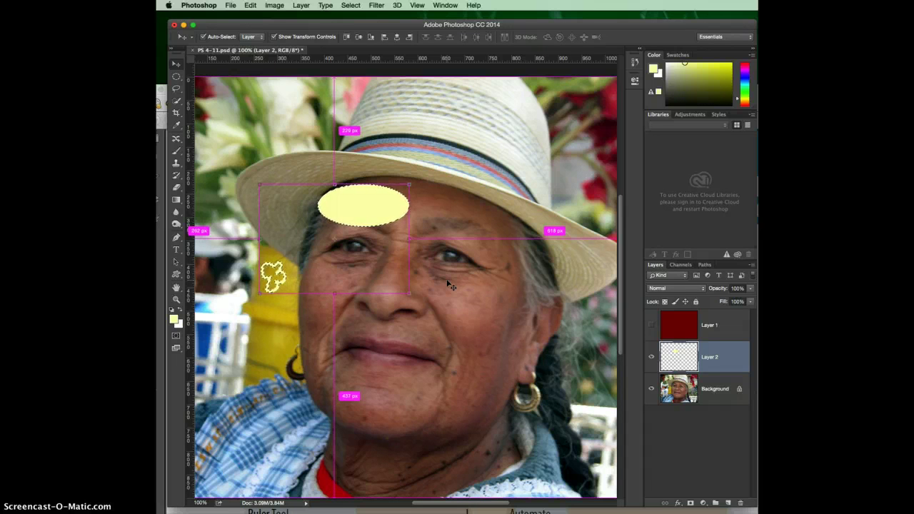
pyautogui.press('super+d')
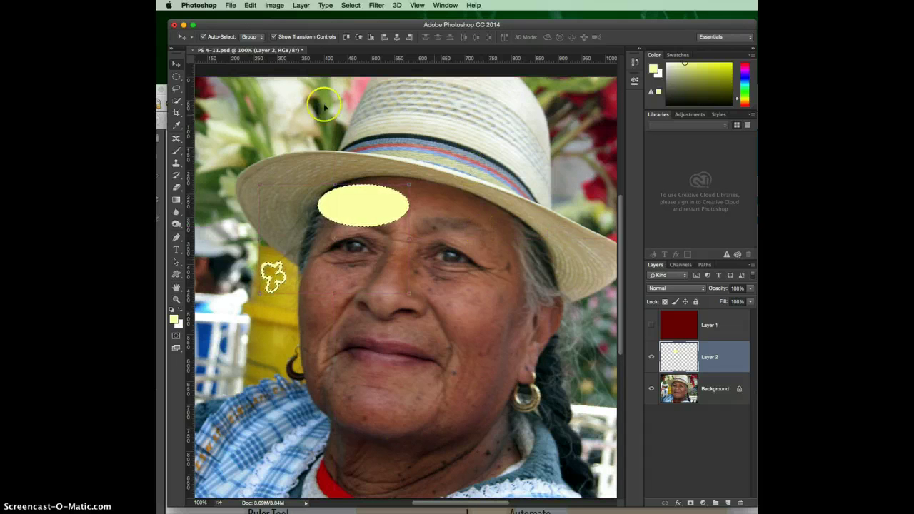
# Step: Duplicate Layer 2 and undo the duplication
pyautogui.click(273, 116)
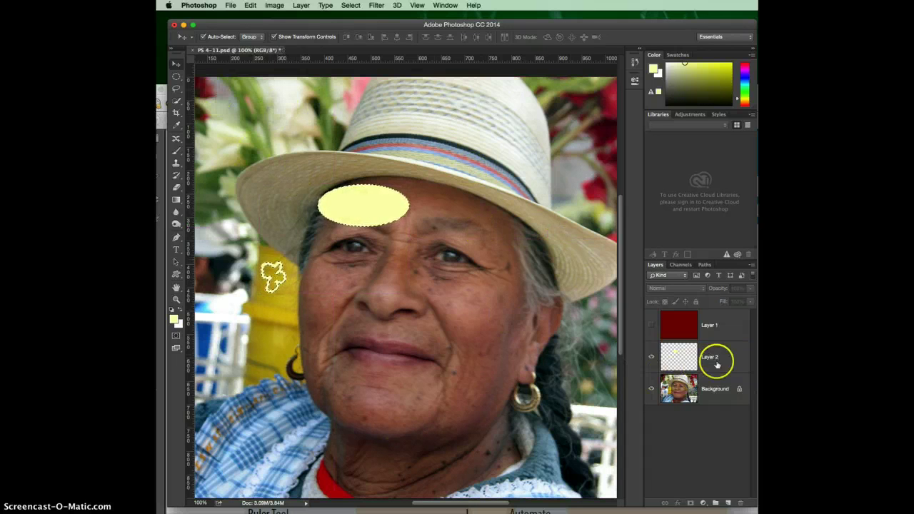
pyautogui.moveTo(730, 502); pyautogui.dragTo(728, 502)
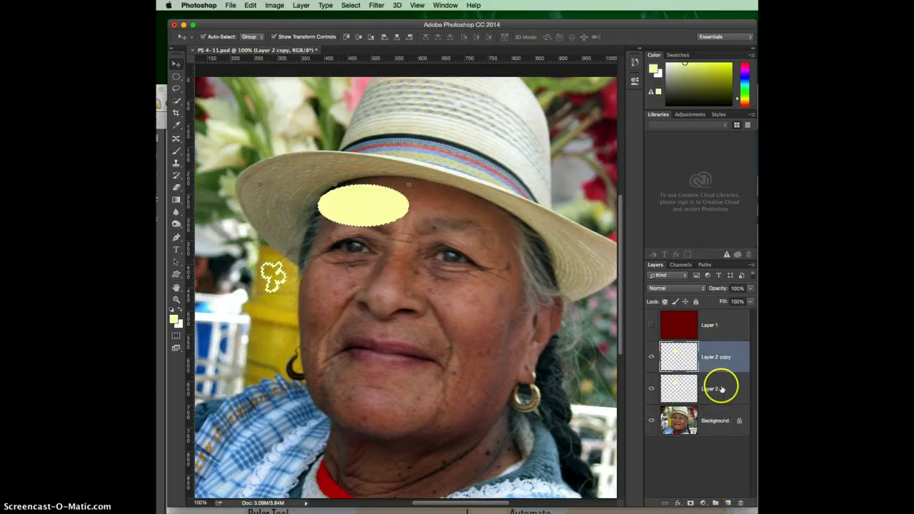
pyautogui.moveTo(711, 355)
pyautogui.mouseDown()
pyautogui.moveTo(734, 483)
pyautogui.moveTo(707, 356)
pyautogui.mouseUp()
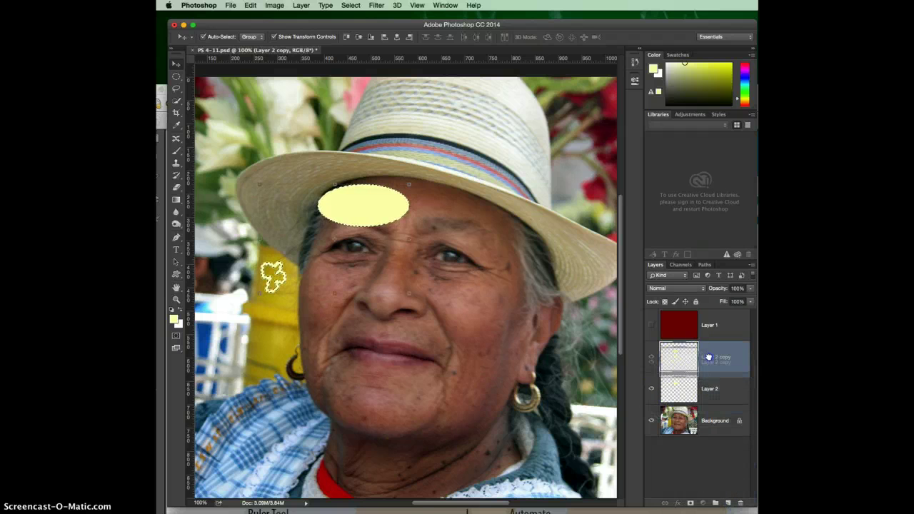
pyautogui.press('super+z')
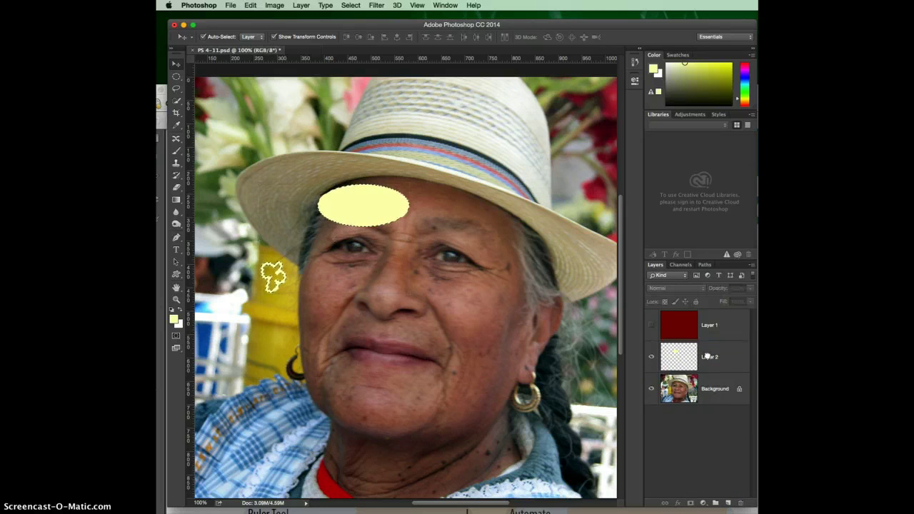
# Step: Step backward repeatedly through the history to undo the move and the yellow fill of the ellipse on Layer 2
pyautogui.moveTo(695, 368)
pyautogui.mouseDown()
pyautogui.moveTo(724, 353)
pyautogui.moveTo(704, 359)
pyautogui.mouseUp()
pyautogui.press('super+alt+z')
pyautogui.press('super+alt+z')
pyautogui.press('super+alt+z')
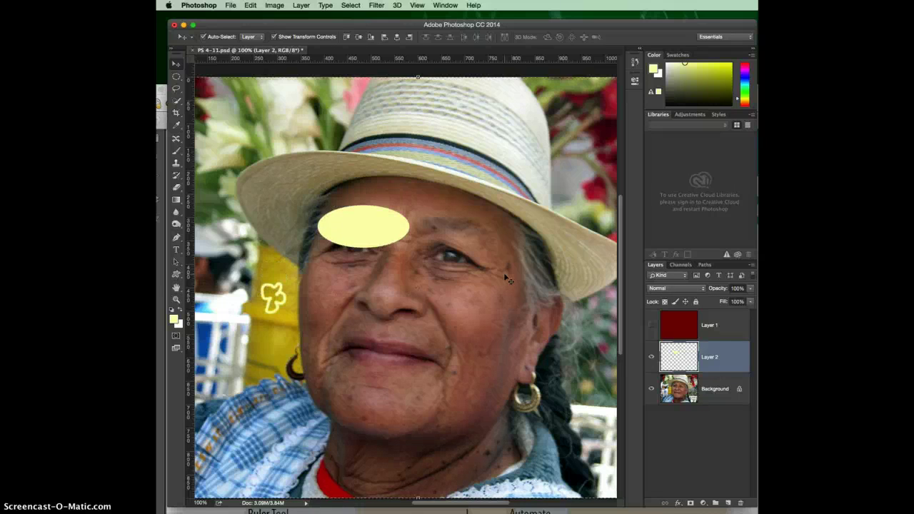
pyautogui.press('super+alt+z')
pyautogui.press('super+alt+z')
pyautogui.press('super+alt+z')
pyautogui.press('super+alt+z')
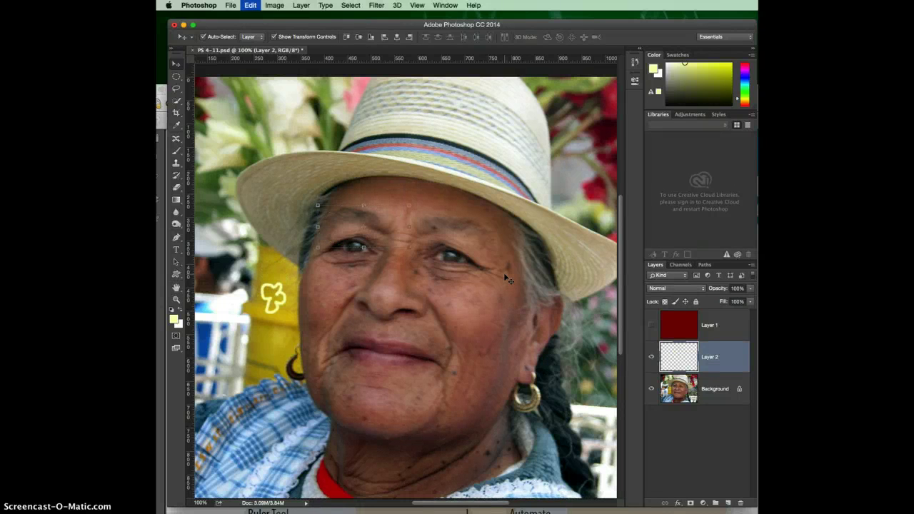
# Step: Step backward through the history to undo the elliptical selection and the yellow squiggle on Layer 2
pyautogui.press('super+alt+z')
pyautogui.press('super+alt+z')
pyautogui.press('super+alt+z')
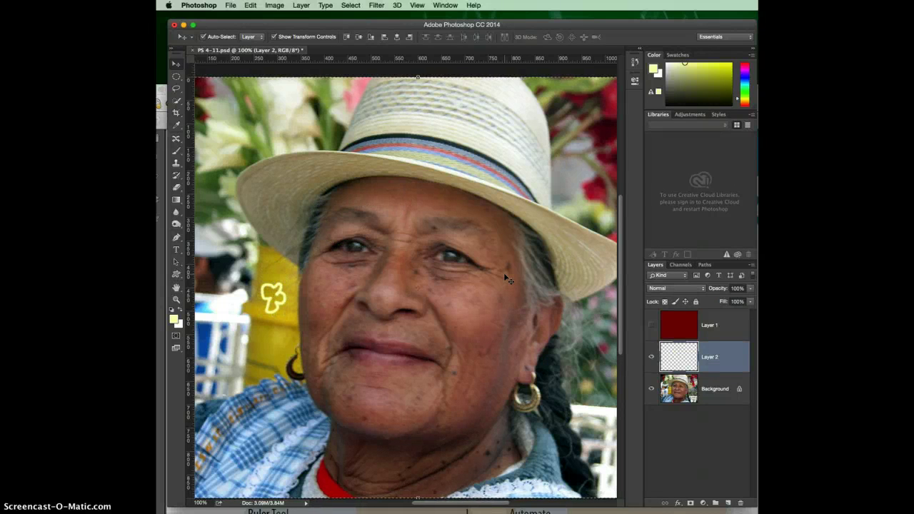
pyautogui.press('alt+super+z')
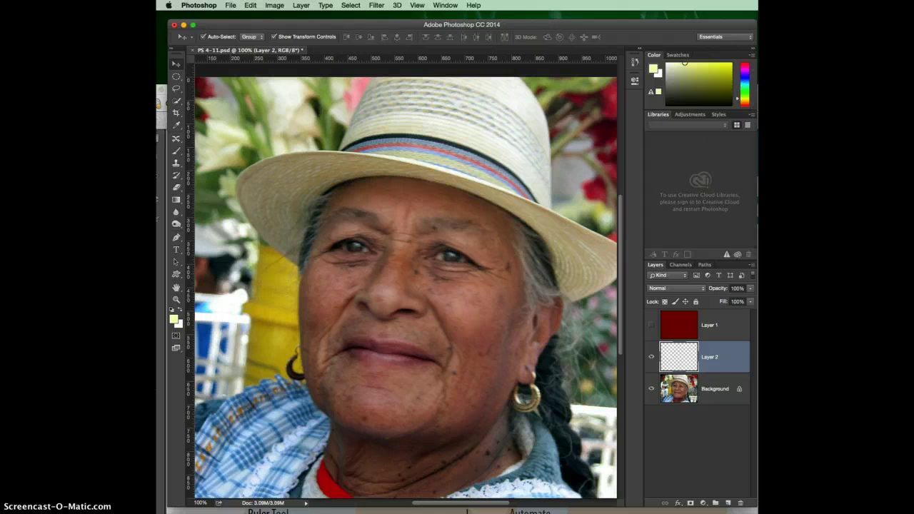
pyautogui.click(248, 6)
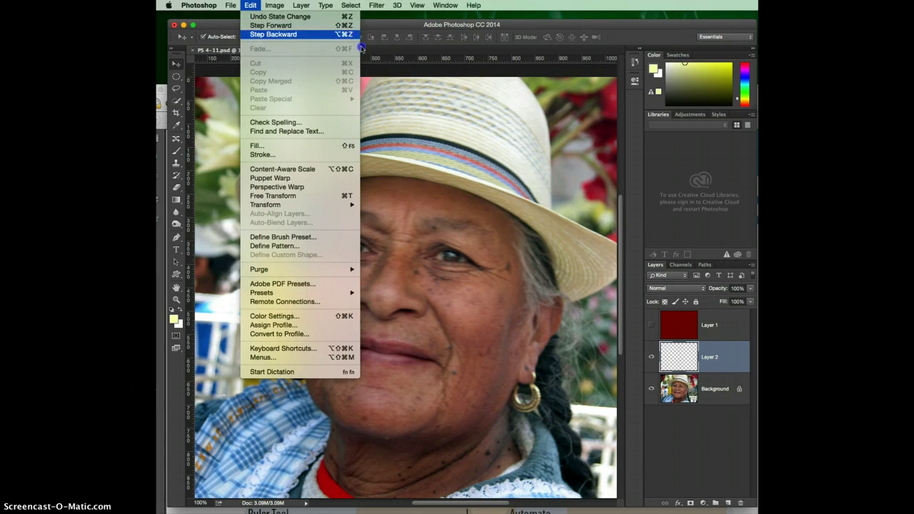
pyautogui.click(491, 63)
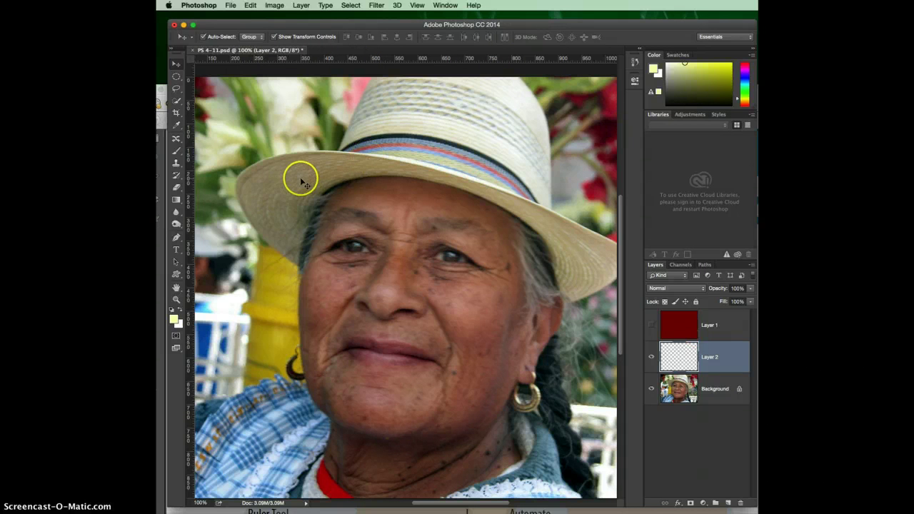
pyautogui.click(173, 76)
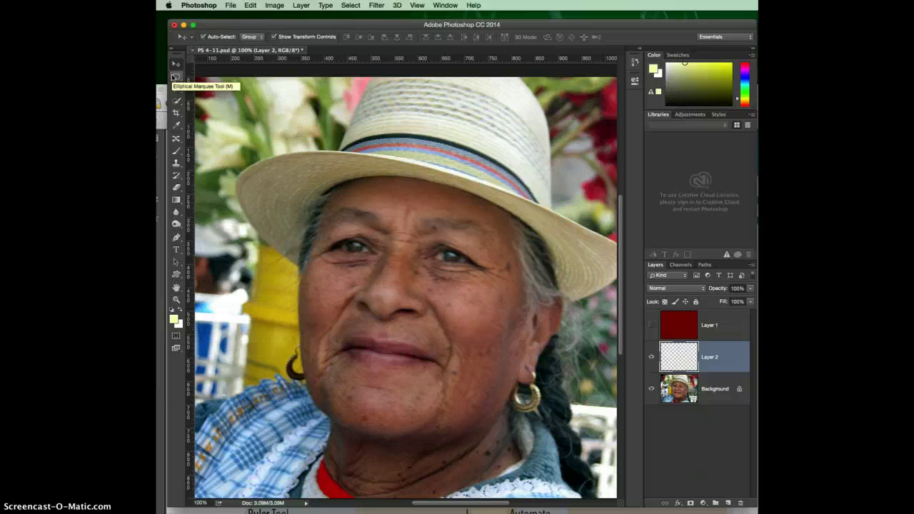
pyautogui.click(253, 5)
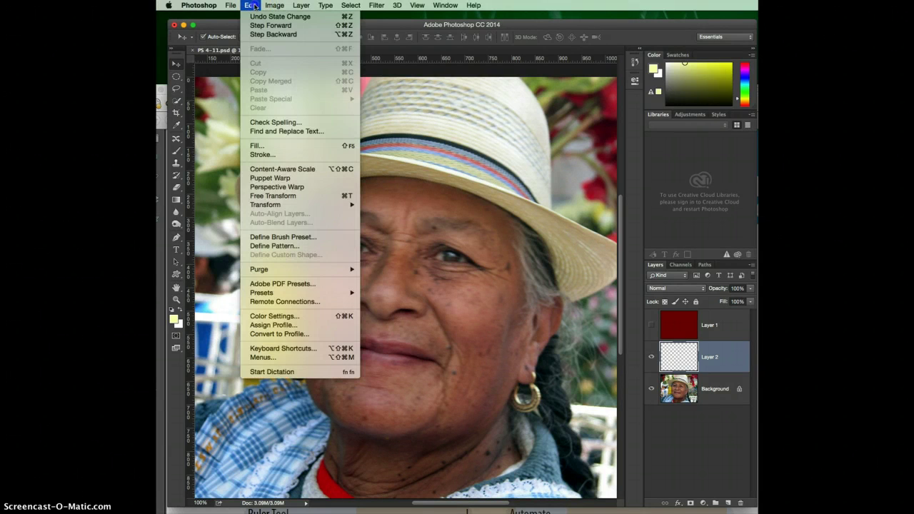
pyautogui.click(254, 5)
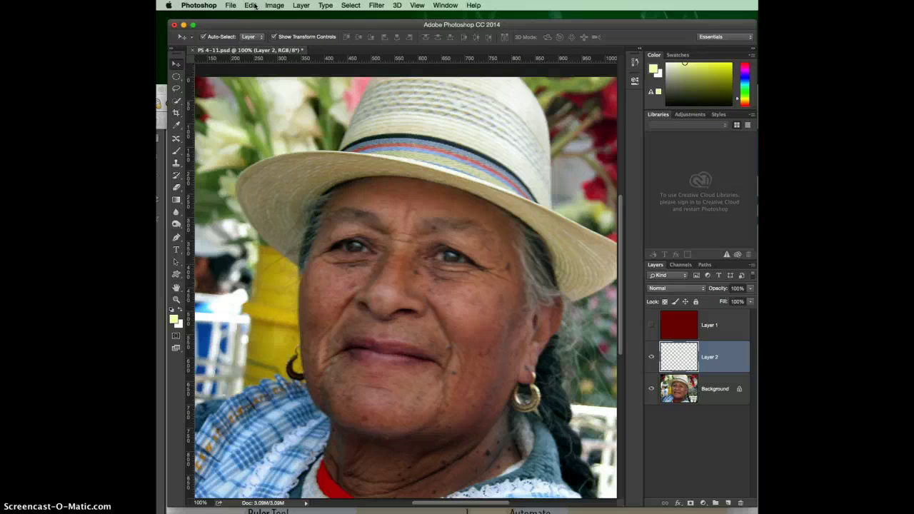
# Step: Step forward through the history to restore the yellow squiggle and the filled, selected ellipse on Layer 2
pyautogui.press('super+z')
pyautogui.press('super+a')
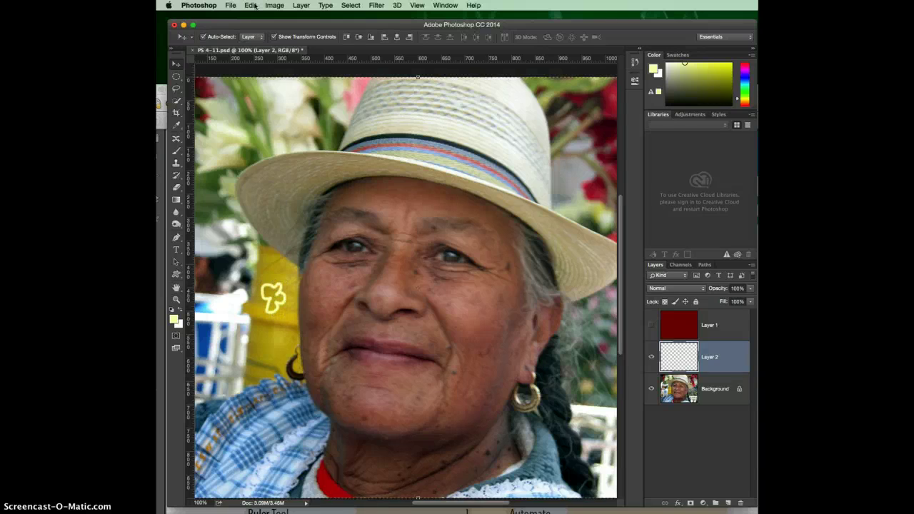
pyautogui.press('alt+super+z')
pyautogui.press('alt+super+z')
pyautogui.press('alt+super+z')
pyautogui.press('alt+super+z')
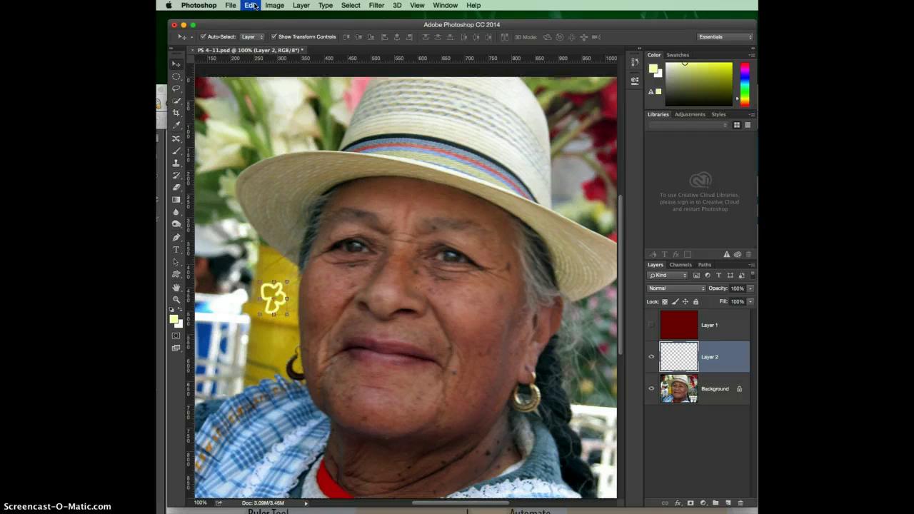
pyautogui.hotkey('alt', 'BackSpace')
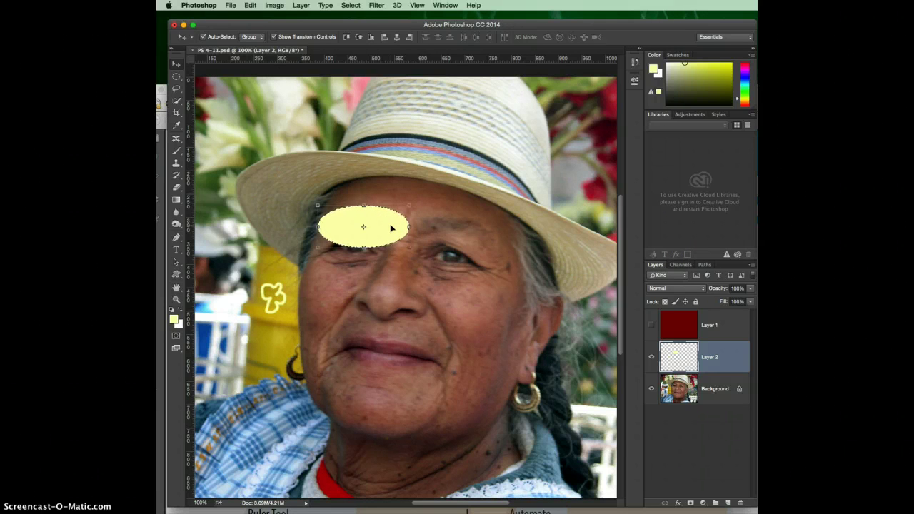
# Step: Move the selected yellow ellipse down and to the left so it covers the eye on the image's left side
pyautogui.moveTo(398, 226); pyautogui.dragTo(380, 248)
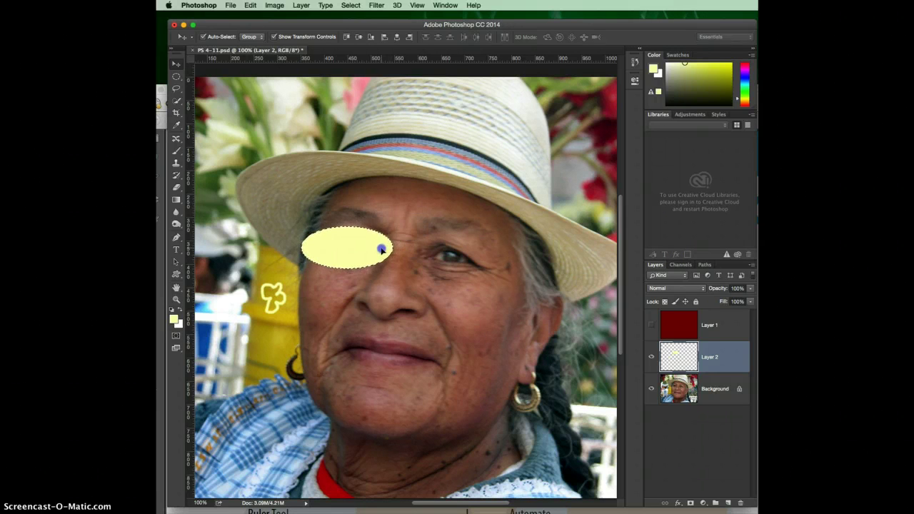
pyautogui.click(453, 215)
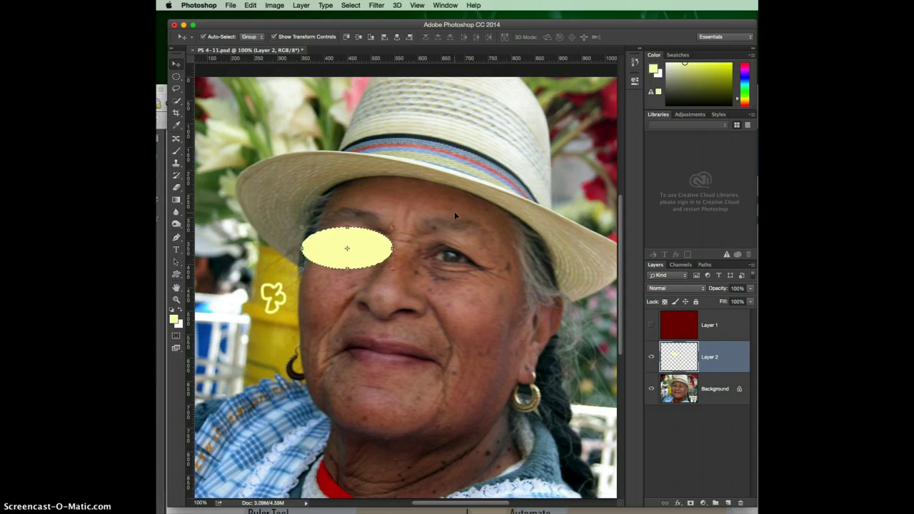
pyautogui.click(462, 215)
# Step: Copy the selected ellipse onto a new layer and move the copy over the other eye
pyautogui.press('super+j')
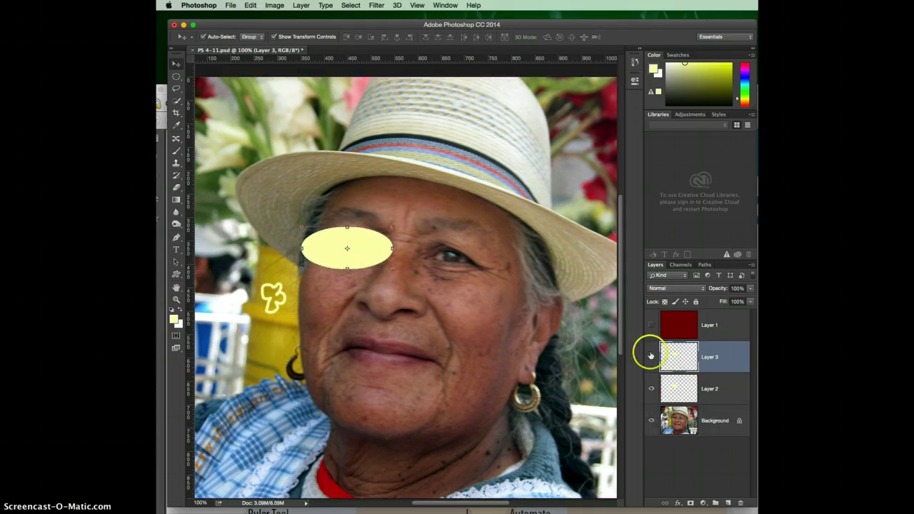
pyautogui.click(368, 242)
pyautogui.moveTo(367, 244); pyautogui.dragTo(477, 251)
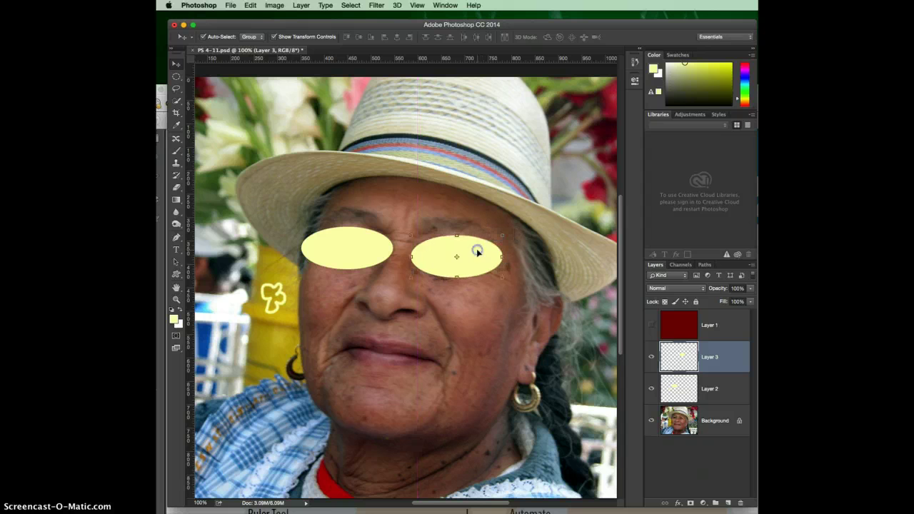
pyautogui.click(492, 254)
pyautogui.press('super')
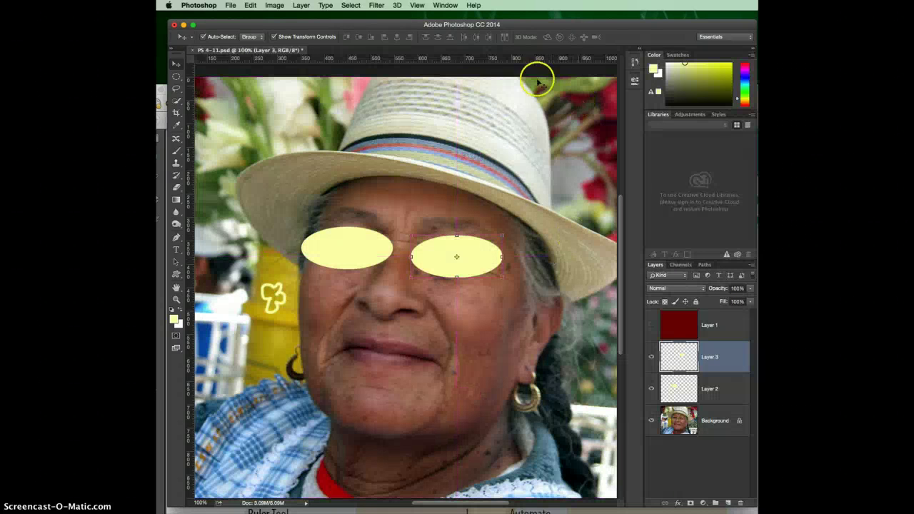
pyautogui.press('super')
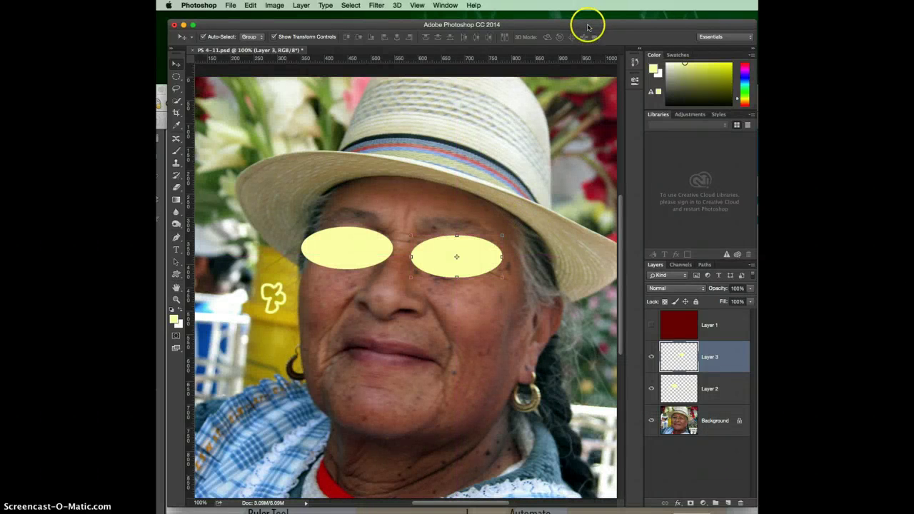
pyautogui.moveTo(587, 27); pyautogui.dragTo(586, 23)
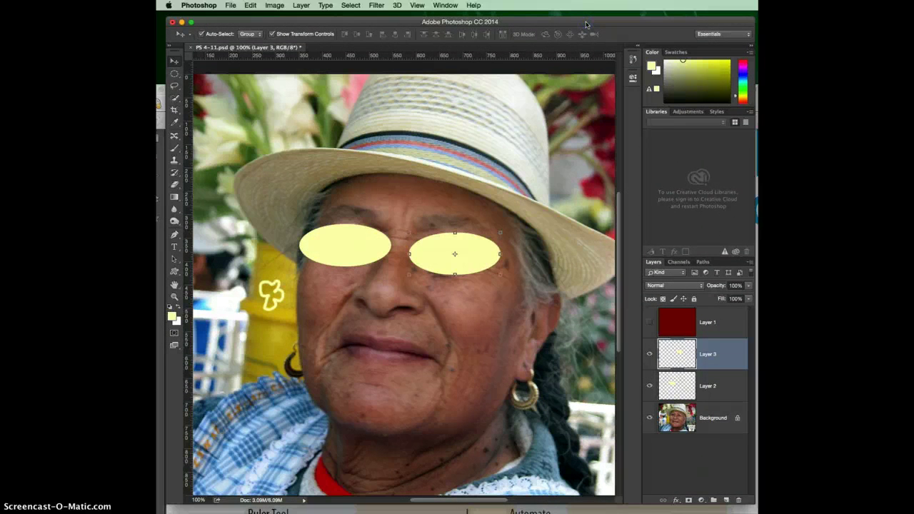
pyautogui.click(580, 36)
# Step: Copy the yellow ellipse, paste it as a new layer and place it on the cheek below the second ellipse
pyautogui.click(494, 252)
pyautogui.press('super')
pyautogui.click(515, 236)
pyautogui.hotkey('ctrl', 'v')
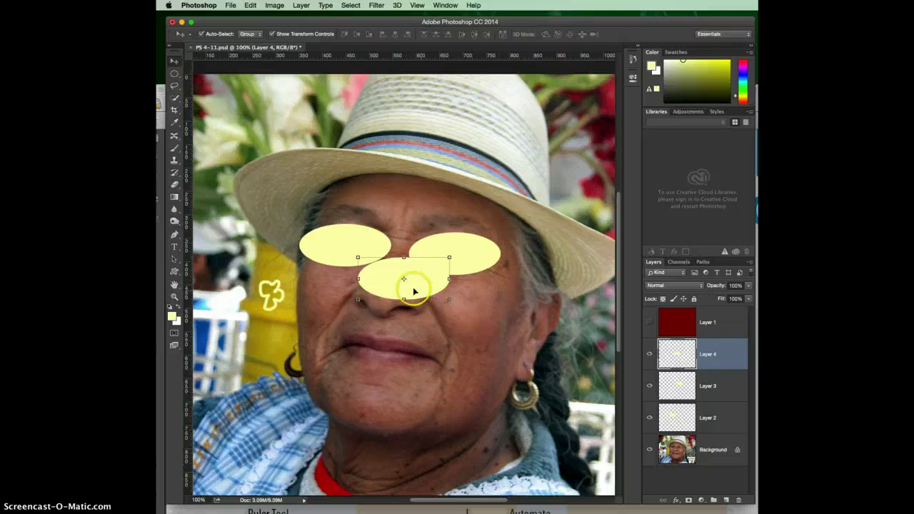
pyautogui.moveTo(413, 284); pyautogui.dragTo(455, 311)
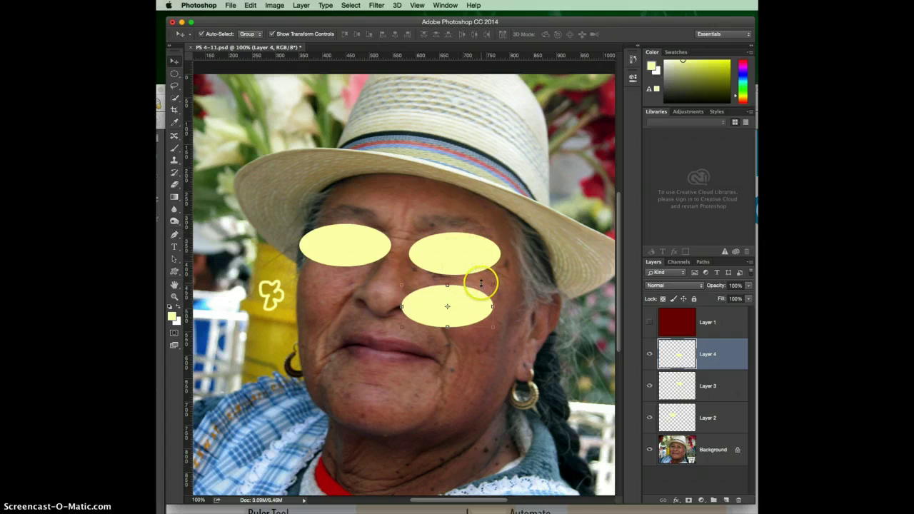
pyautogui.click(506, 277)
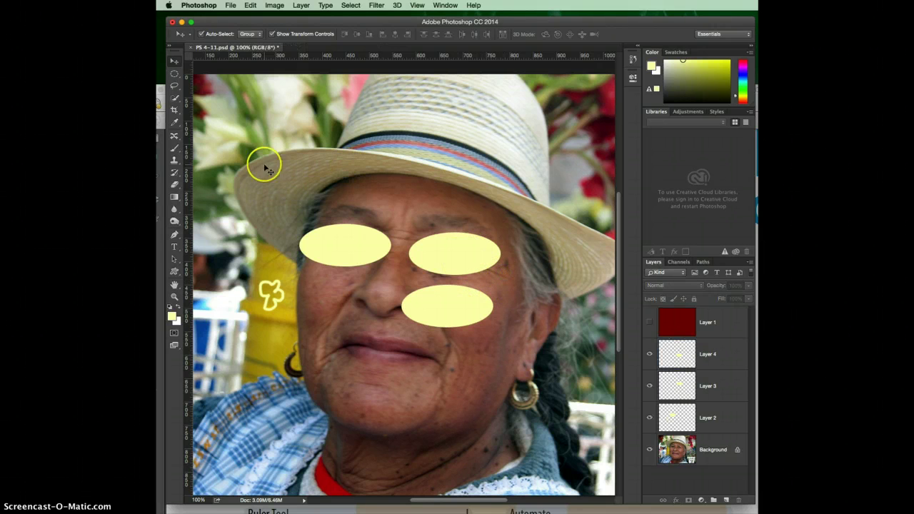
# Step: Draw a smaller elliptical selection inside the cheek ellipse on Layer 4 and cut it out to leave a ring
pyautogui.click(174, 74)
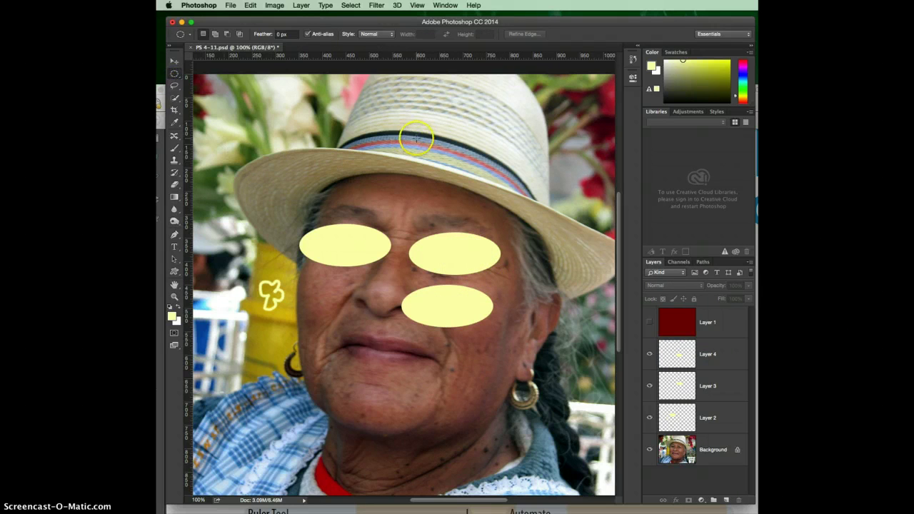
pyautogui.click(724, 351)
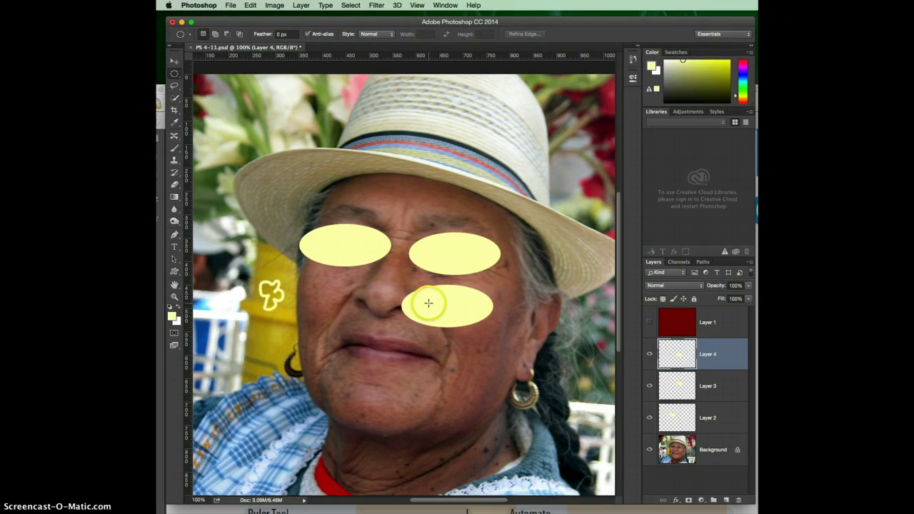
pyautogui.click(648, 354)
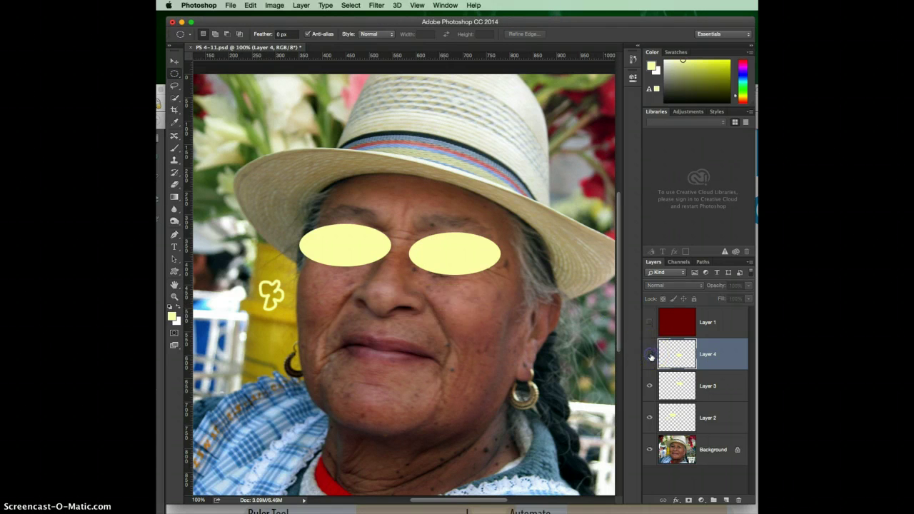
pyautogui.click(649, 353)
pyautogui.moveTo(418, 300); pyautogui.dragTo(482, 316)
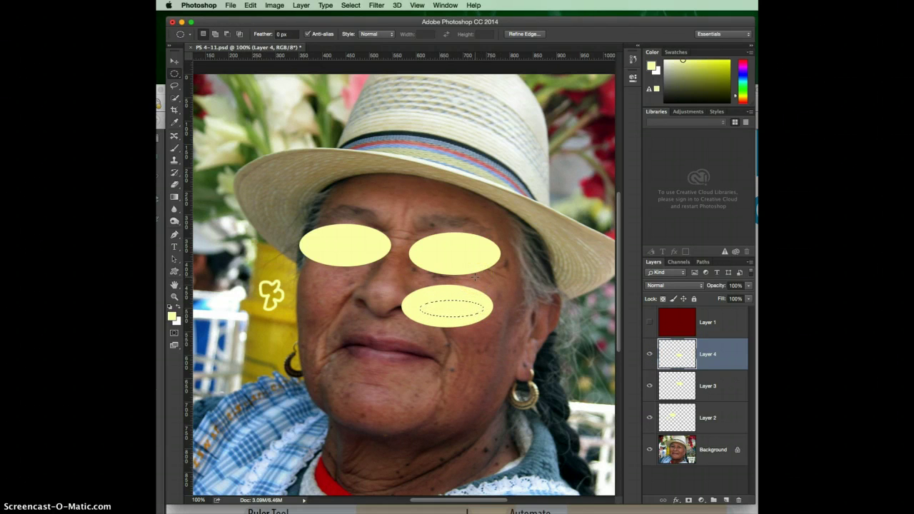
pyautogui.press('super+x')
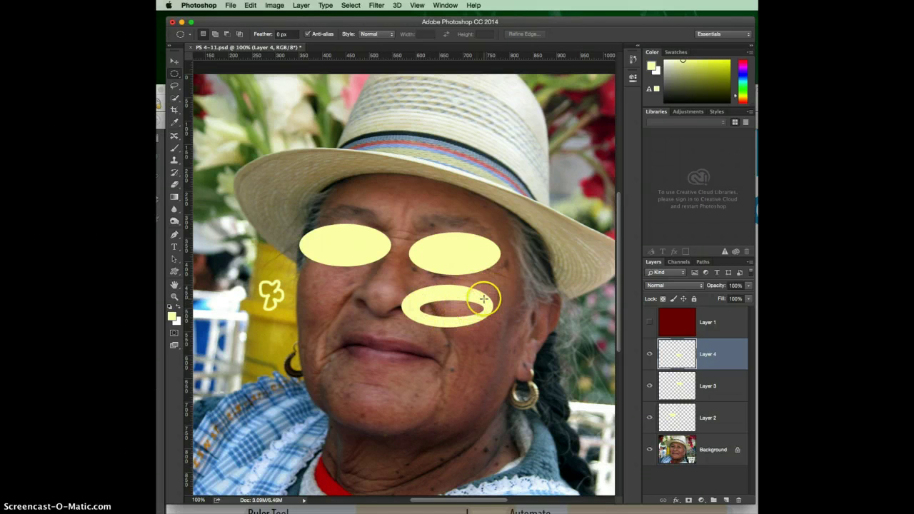
# Step: Show the distances from Layer 4's ring to the canvas edges and deselect the layer
pyautogui.click(174, 61)
pyautogui.press('super')
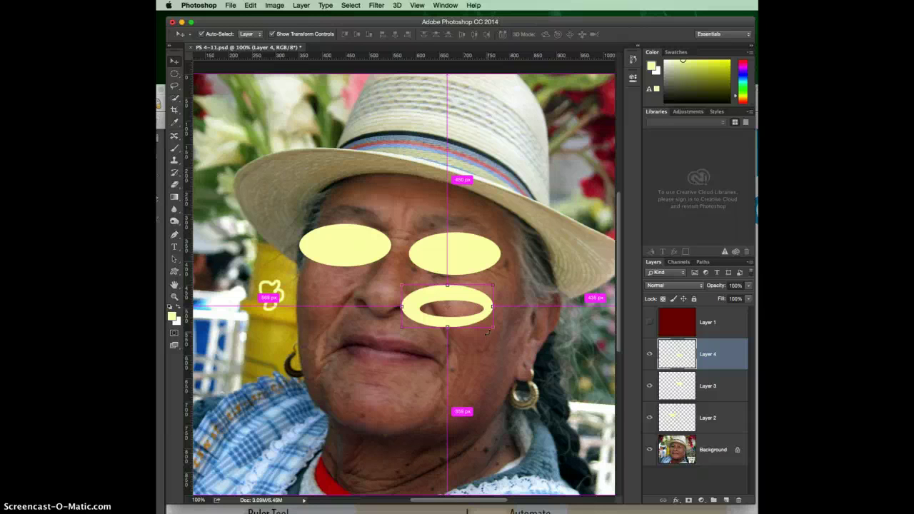
pyautogui.click(523, 335)
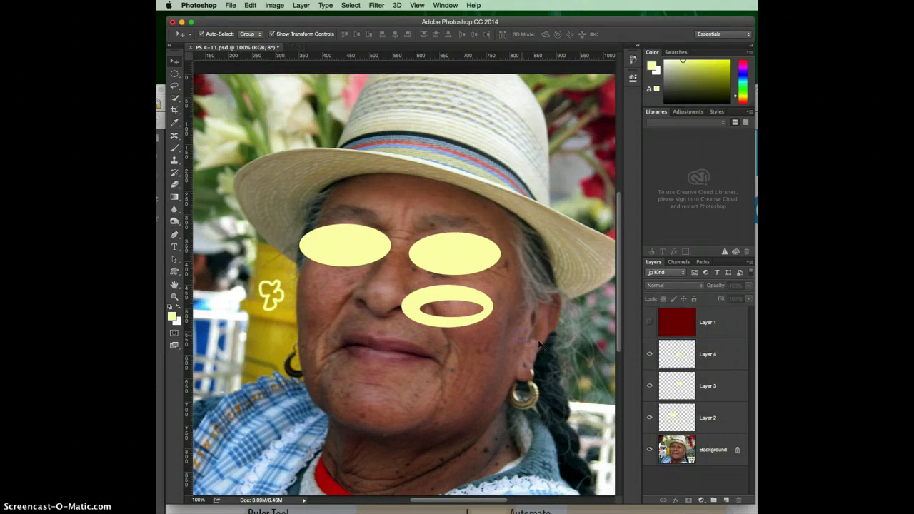
pyautogui.click(603, 264)
# Step: Inspect the document's dimensions and resolution in the Image Size dialog and cancel without changes
pyautogui.moveTo(369, 24); pyautogui.dragTo(369, 24)
pyautogui.press('alt+super+i')
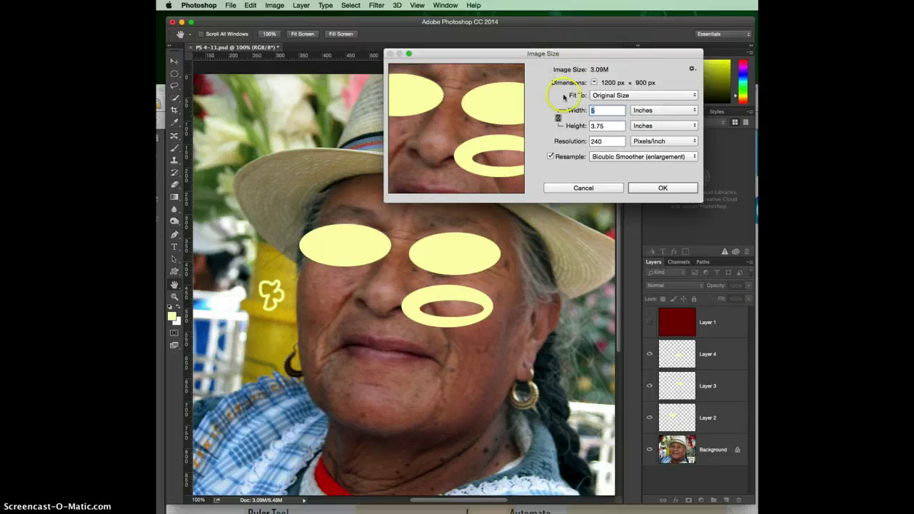
pyautogui.click(595, 187)
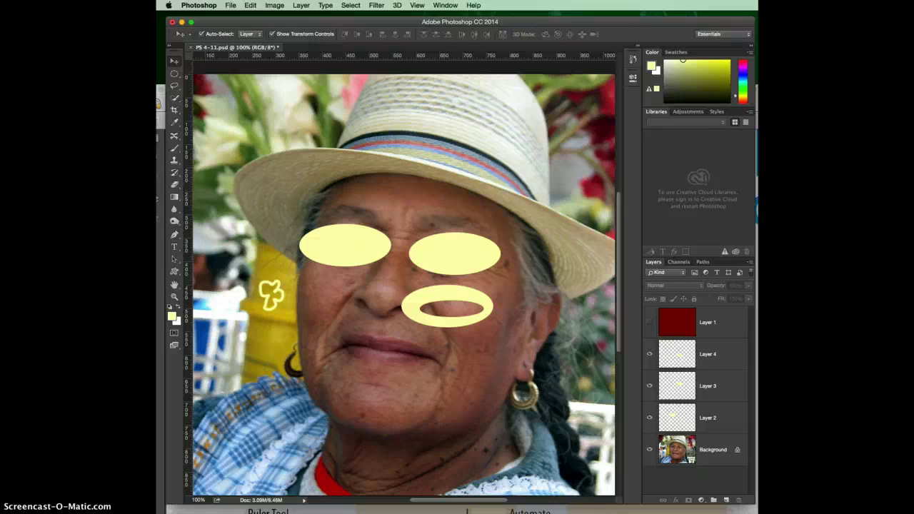
# Step: Bring up the Open dialog to browse for a file and cancel without choosing one
pyautogui.press('super+s')
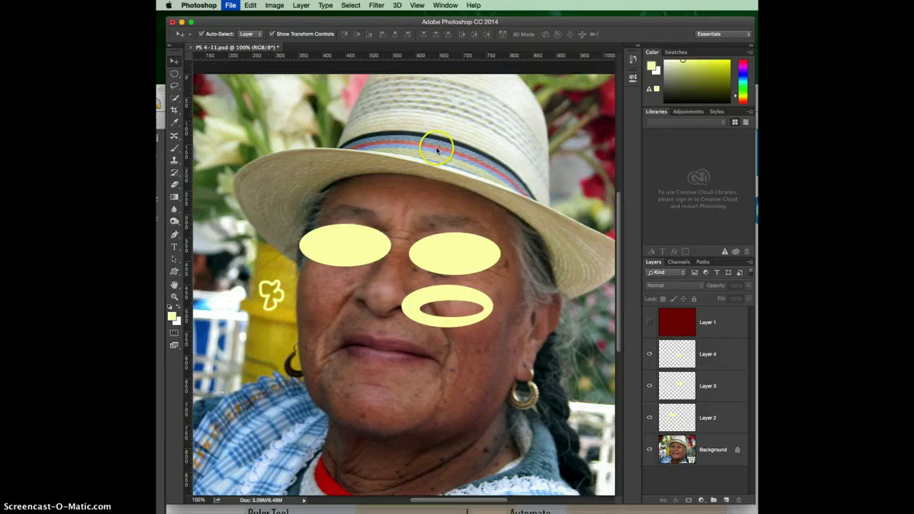
pyautogui.press('super+o')
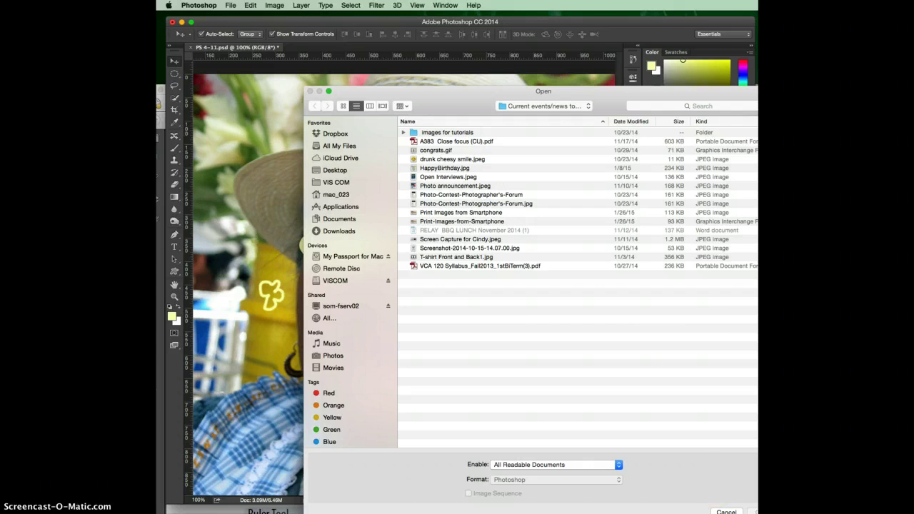
pyautogui.click(726, 511)
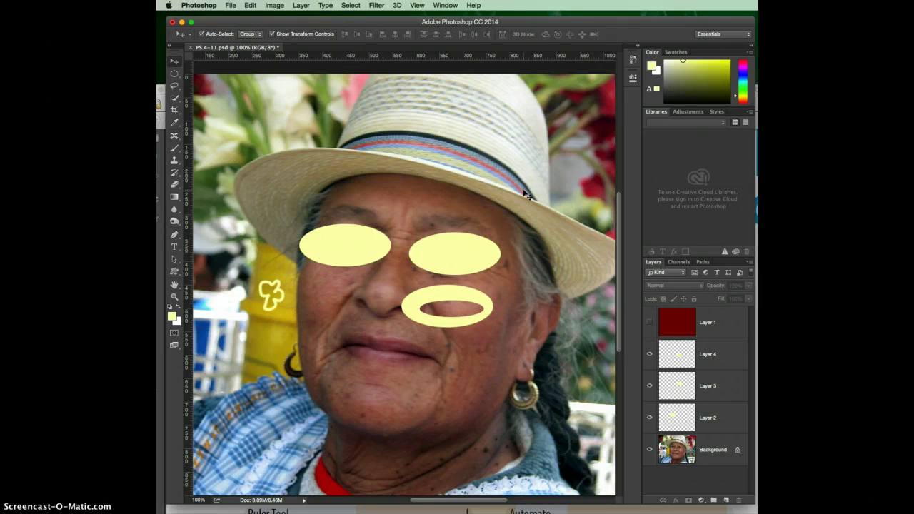
pyautogui.click(231, 5)
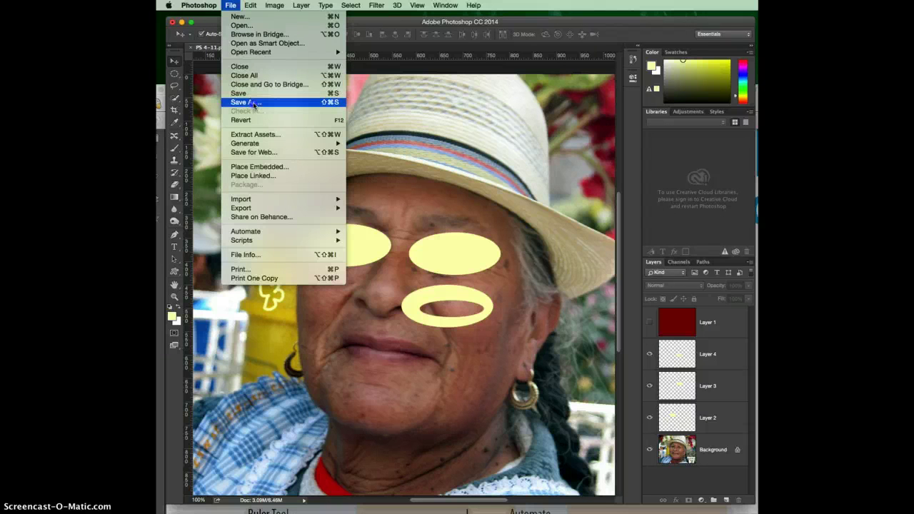
pyautogui.click(515, 156)
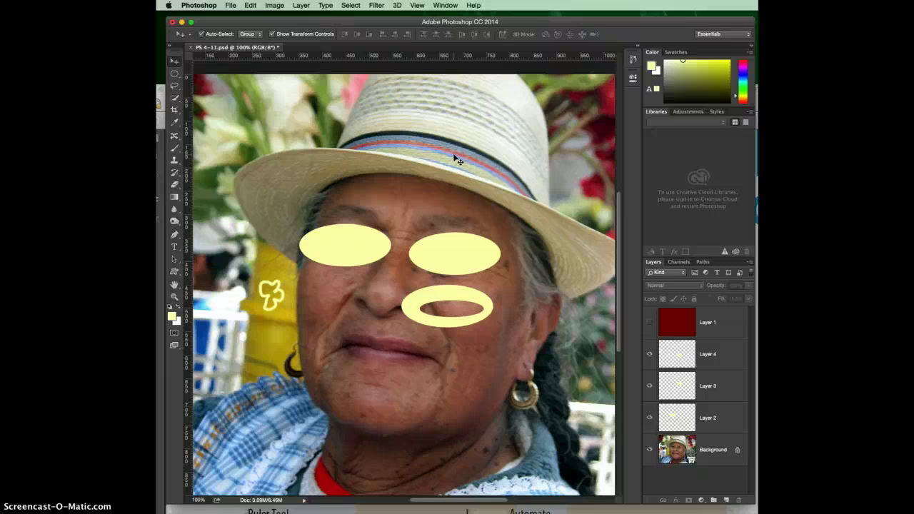
# Step: Bring up the print settings for the portrait document and close them without printing
pyautogui.press('b')
pyautogui.press('super')
pyautogui.press('super+s')
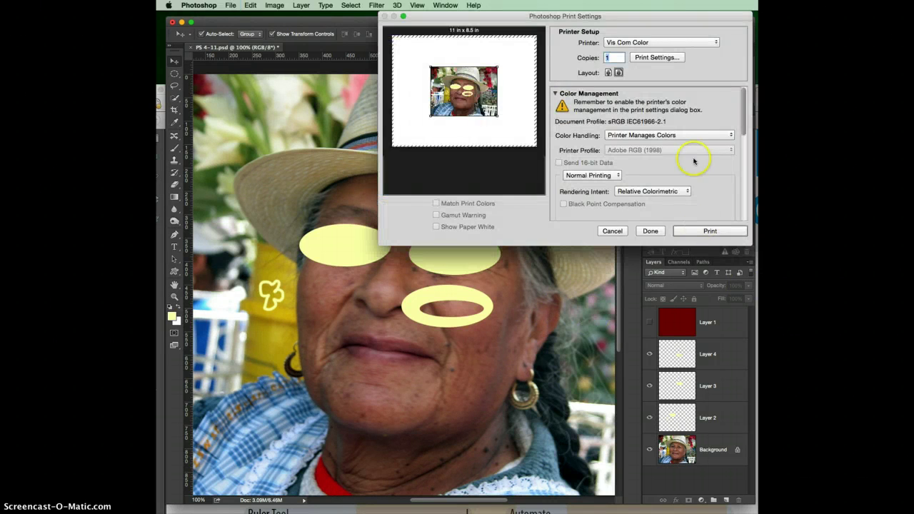
pyautogui.click(649, 230)
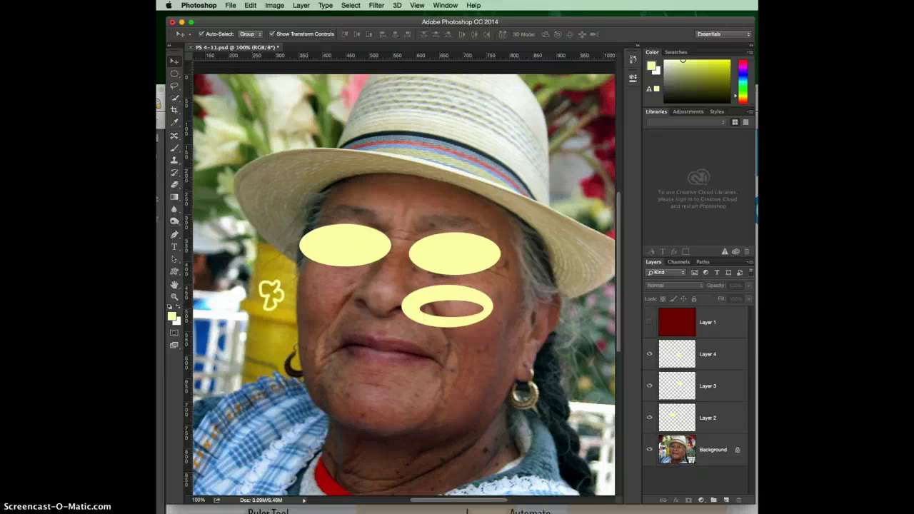
# Step: Free-transform Layer 4's ring to about 34% width and 148% height, rotate it about 6.3°, and place it beside the nose
pyautogui.click(692, 353)
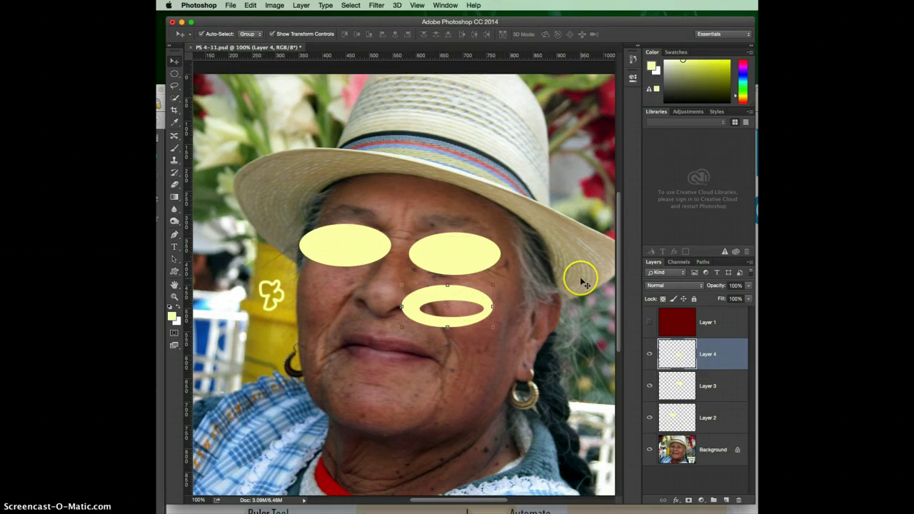
pyautogui.press('super')
pyautogui.press('super+t')
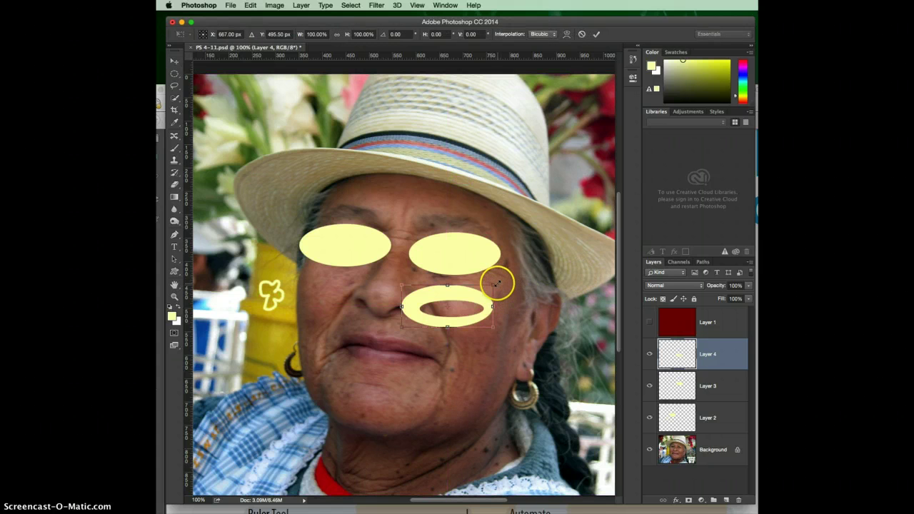
pyautogui.moveTo(496, 280); pyautogui.dragTo(430, 344)
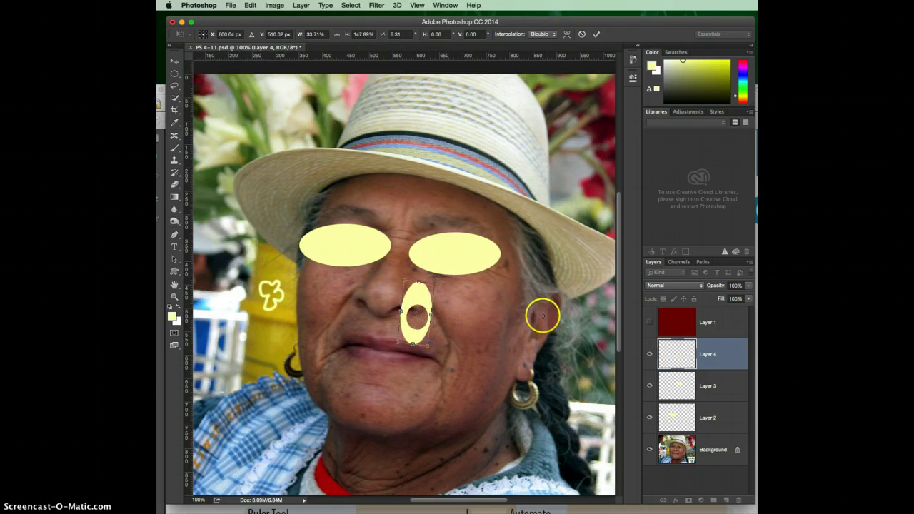
pyautogui.press('Return')
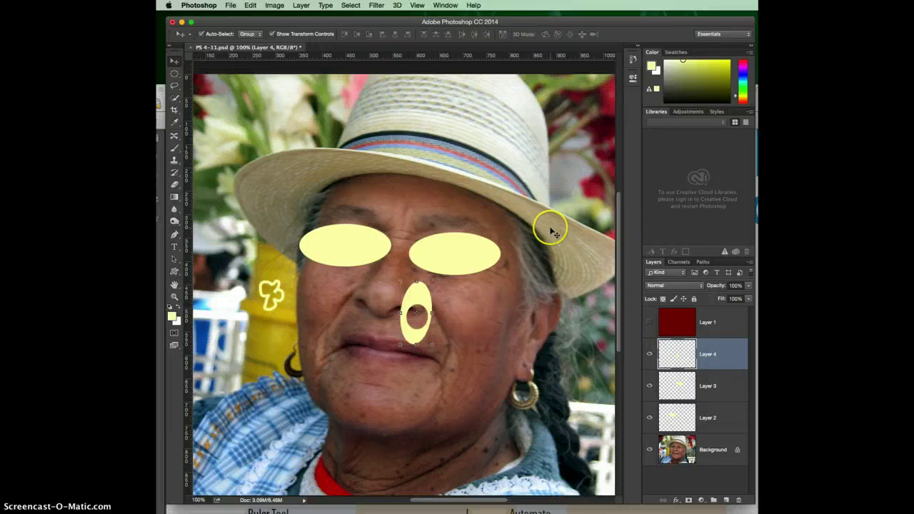
pyautogui.moveTo(621, 22); pyautogui.dragTo(621, 17)
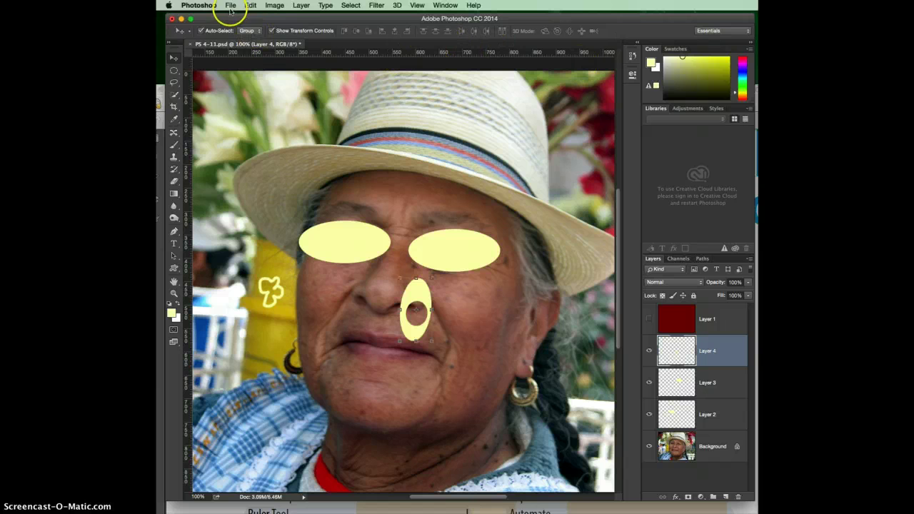
pyautogui.click(207, 7)
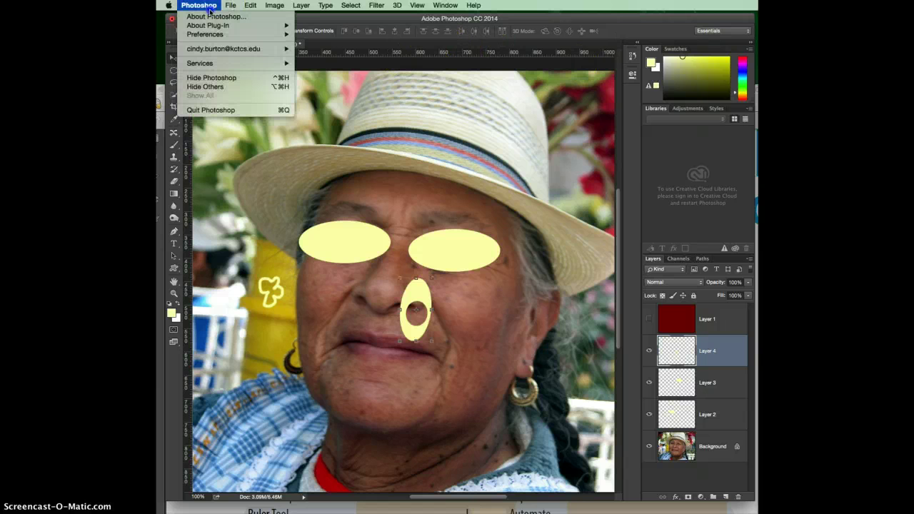
pyautogui.moveTo(218, 36)
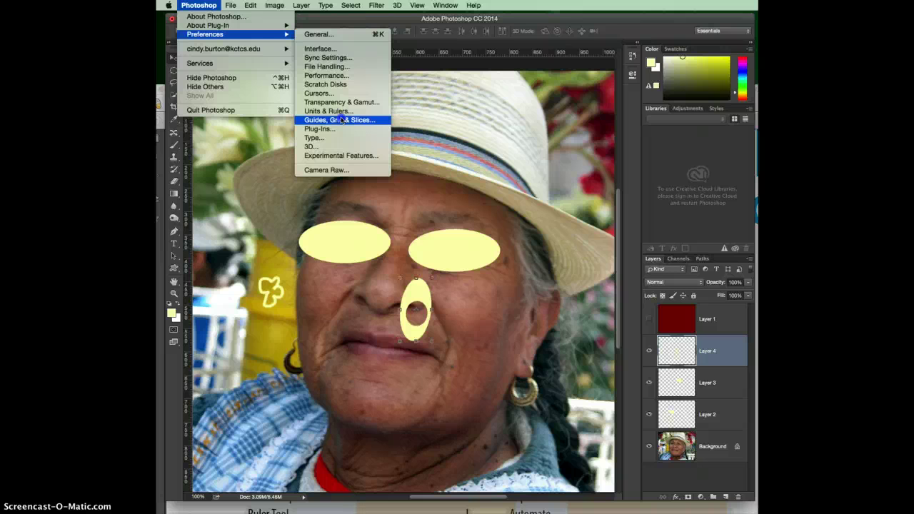
pyautogui.click(481, 49)
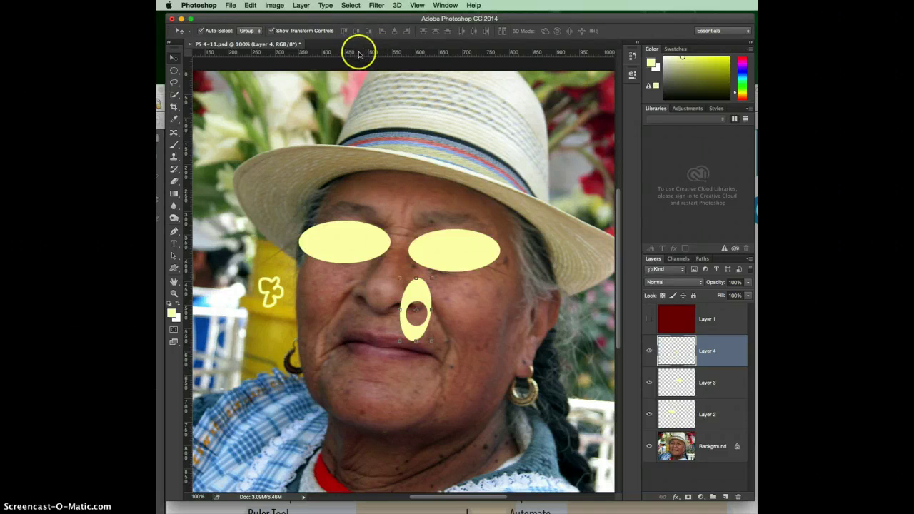
pyautogui.click(228, 5)
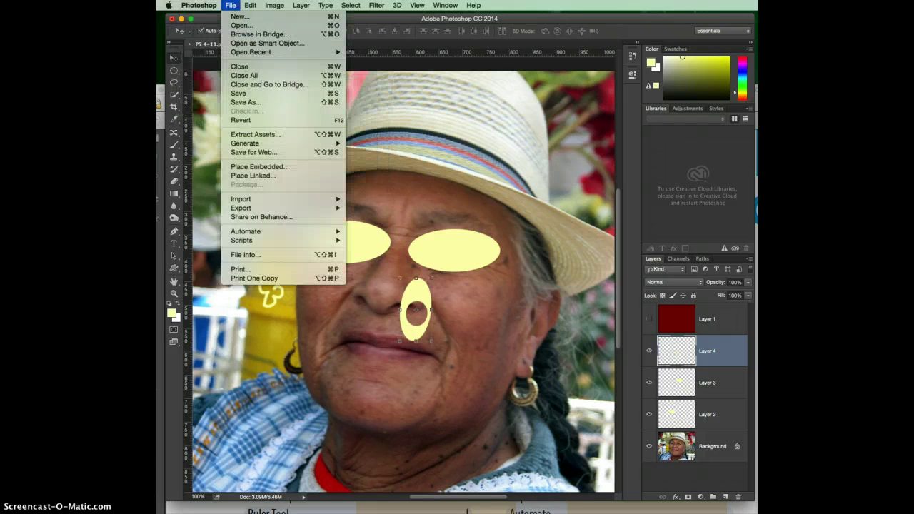
pyautogui.click(503, 6)
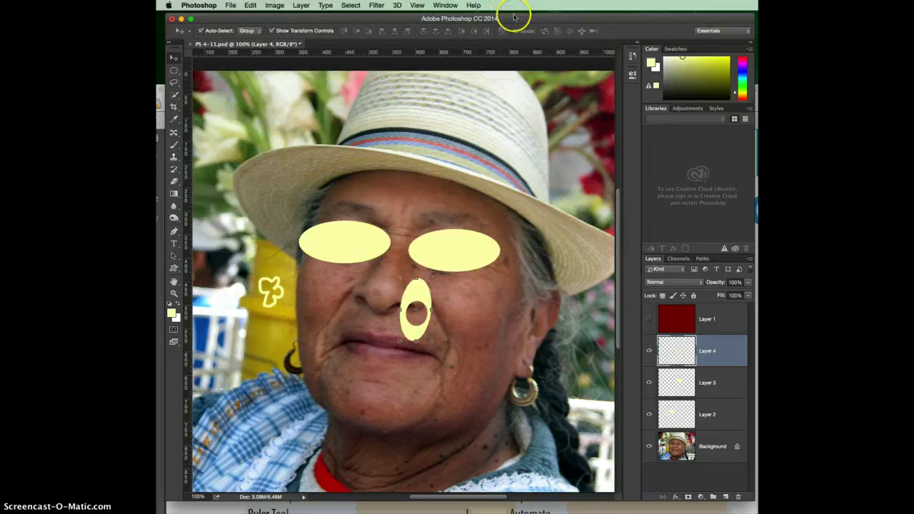